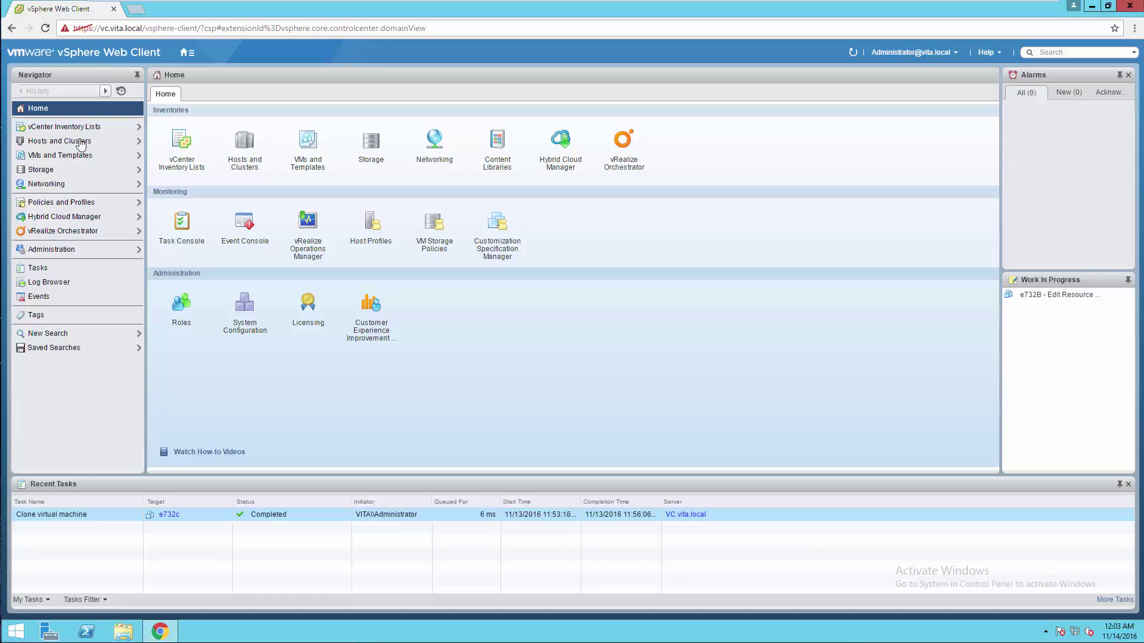
# Open the Hosts and Clusters inventory and review the available actions for virtual machine e732A.
pyautogui.click(243, 148)
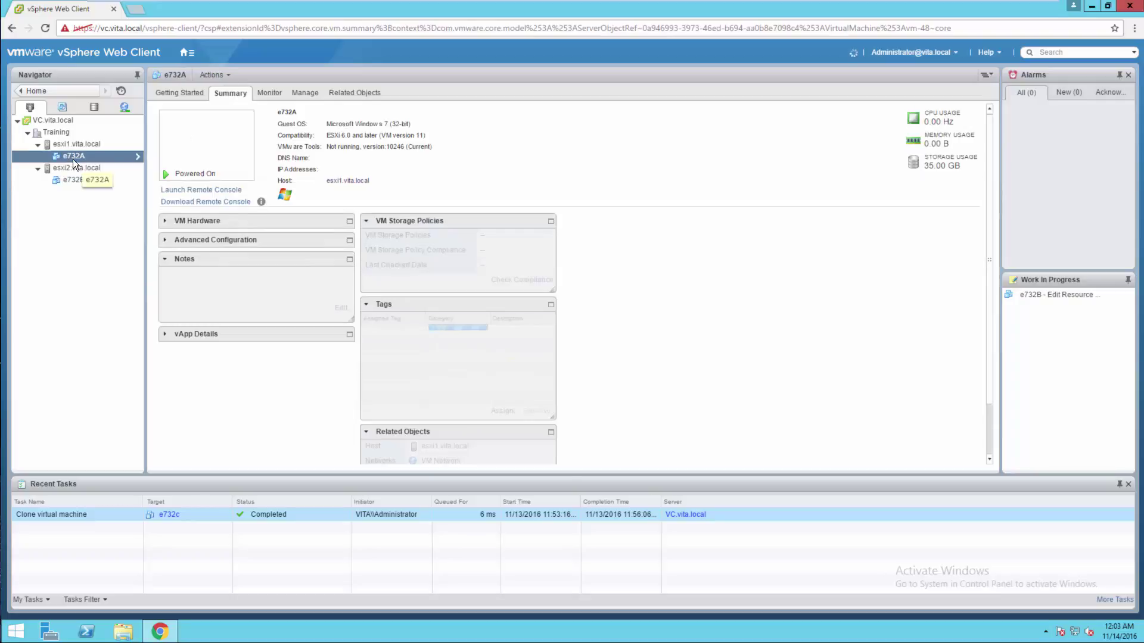
pyautogui.rightClick(71, 157)
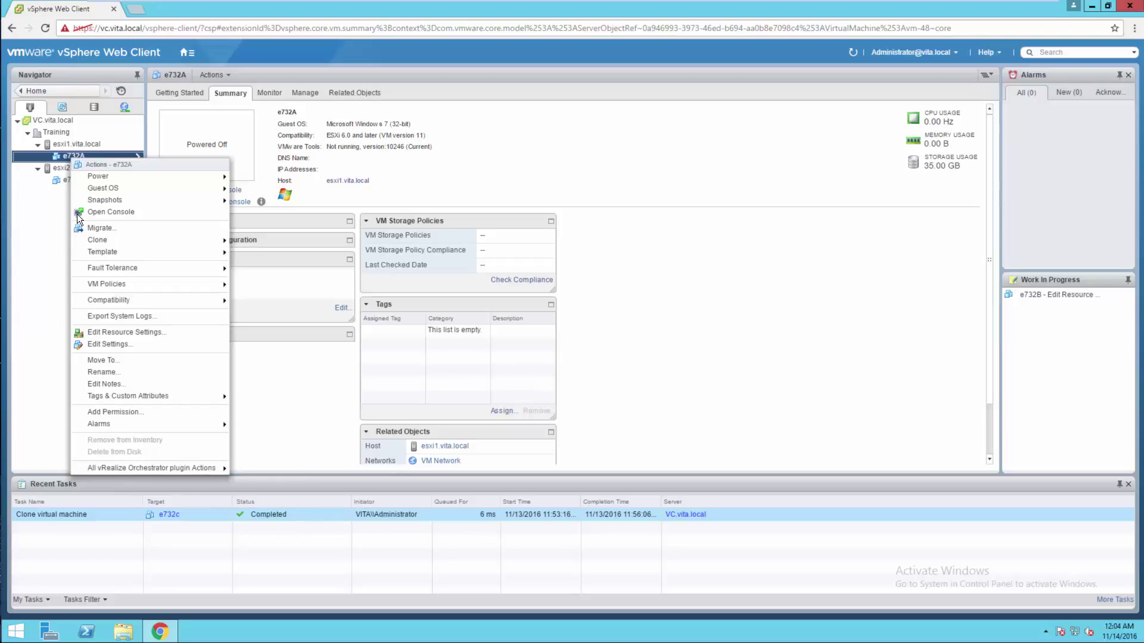
pyautogui.press('Escape')
pyautogui.rightClick(86, 181)
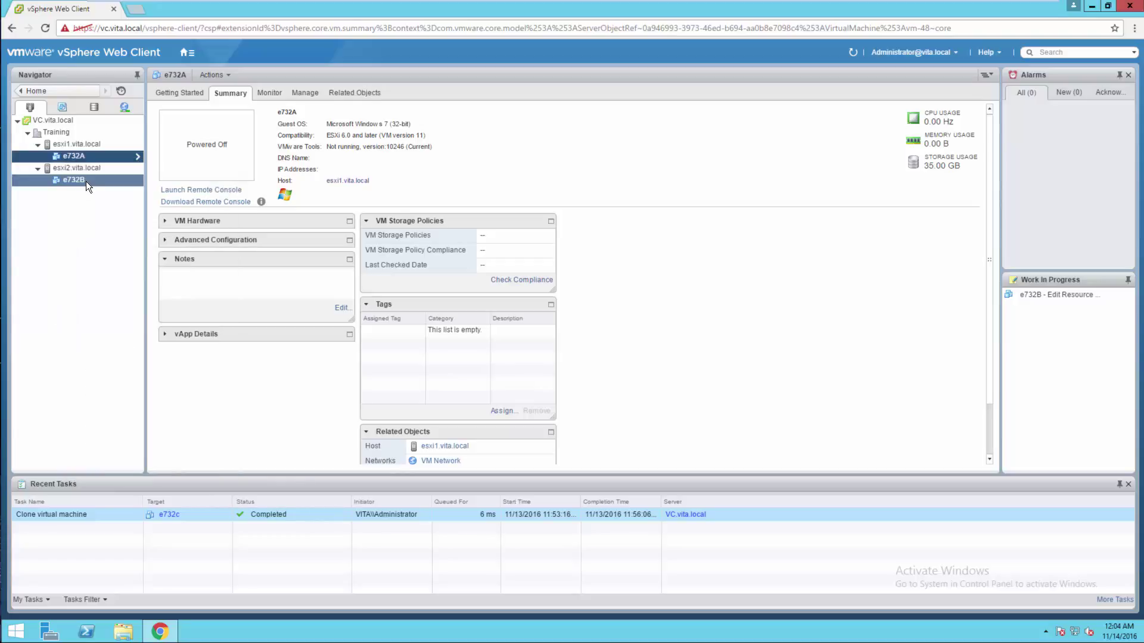
pyautogui.rightClick(61, 157)
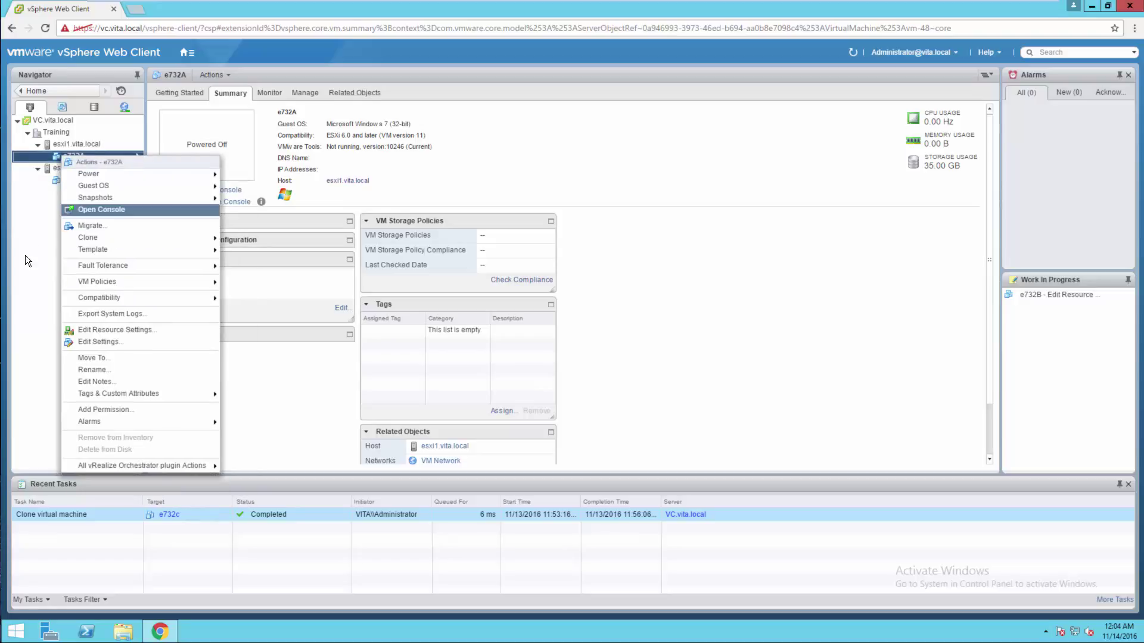
pyautogui.press('Escape')
# Remove the virtual machine e732B from the inventory, keeping its files on disk.
pyautogui.click(69, 178)
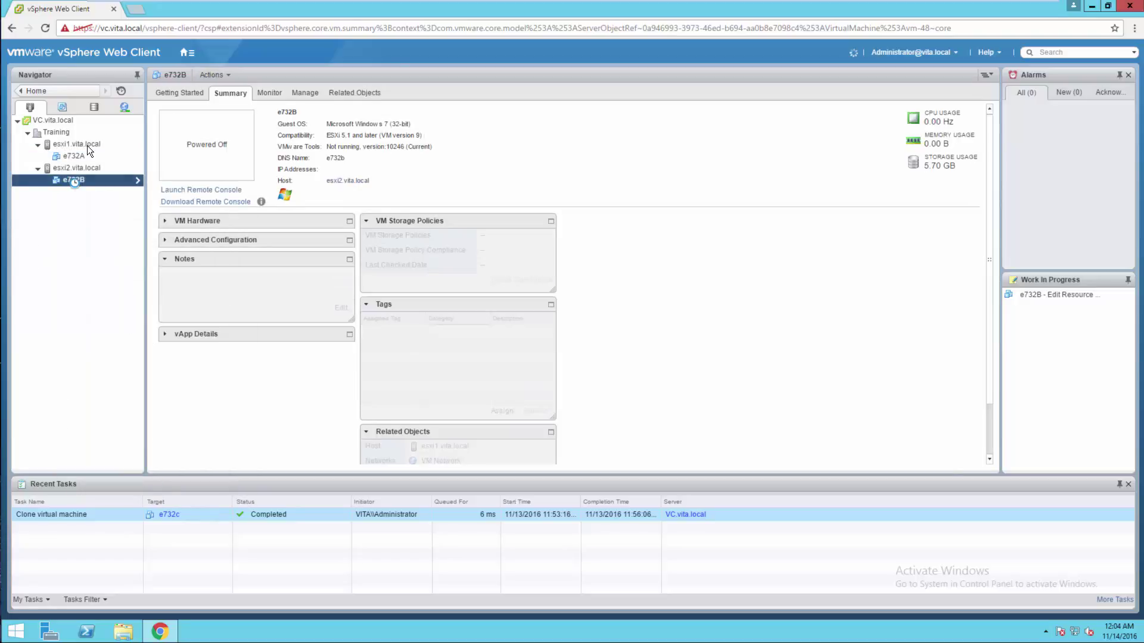
pyautogui.rightClick(78, 152)
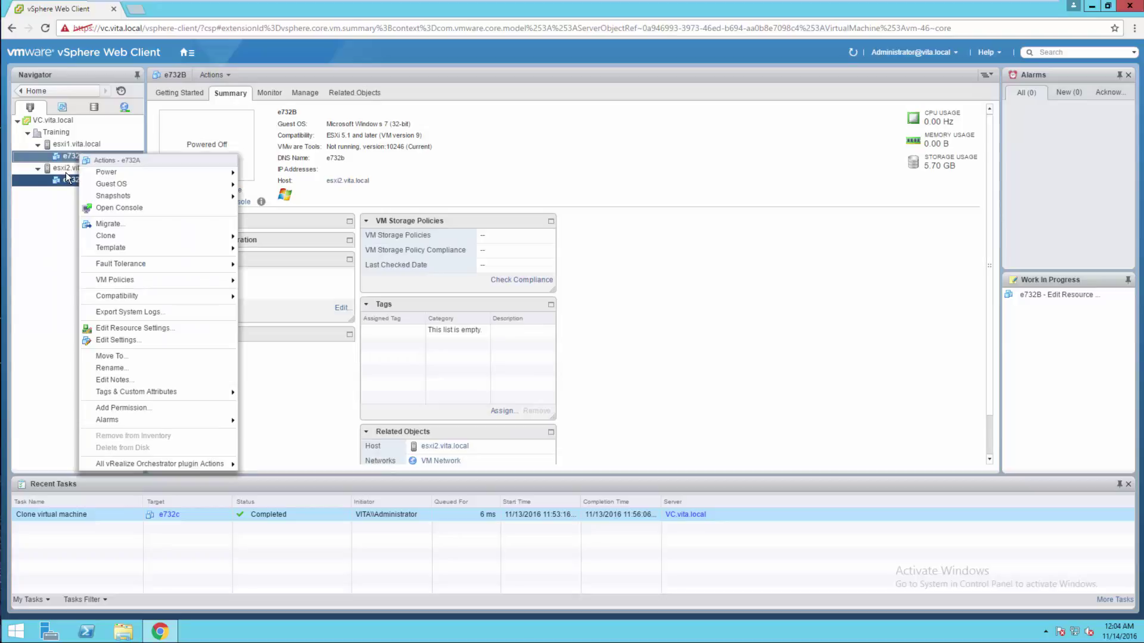
pyautogui.rightClick(65, 178)
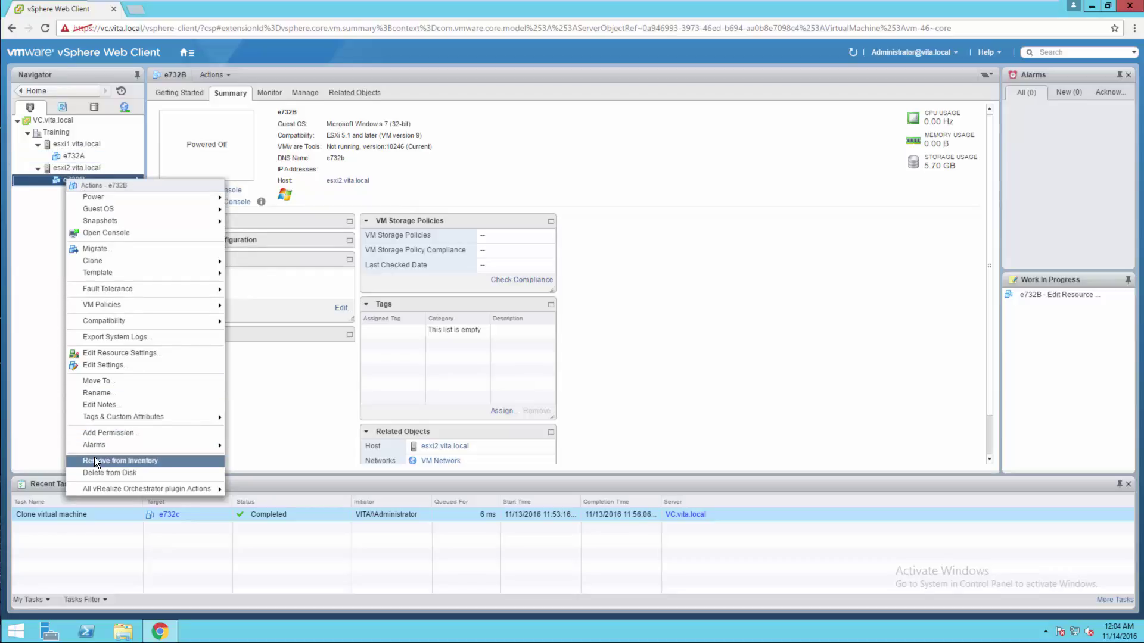
pyautogui.click(110, 460)
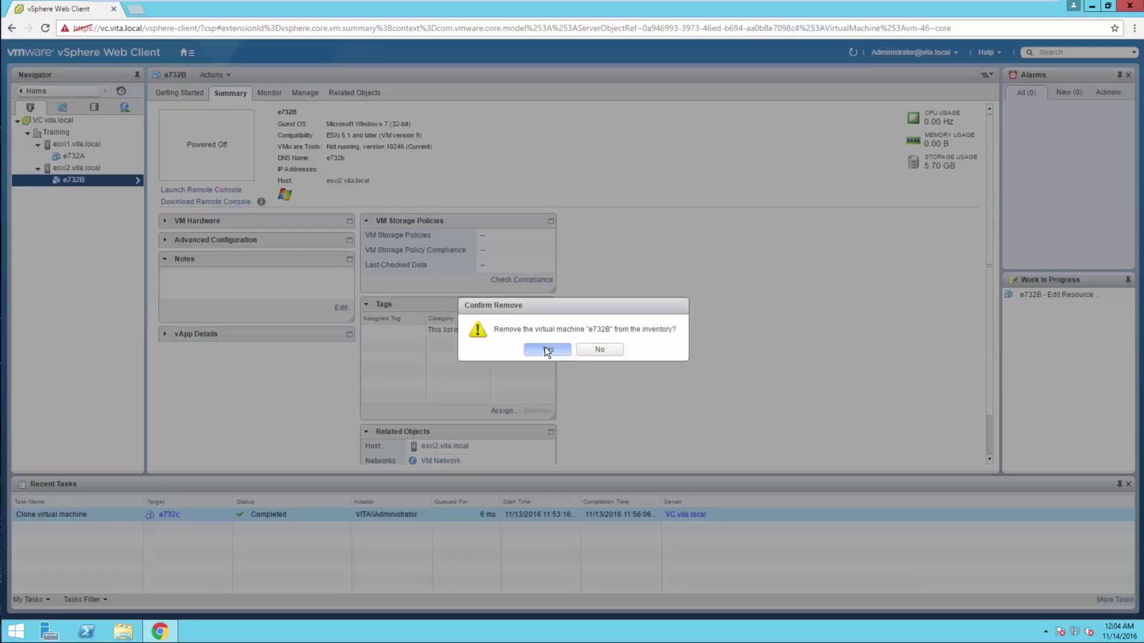
pyautogui.click(545, 348)
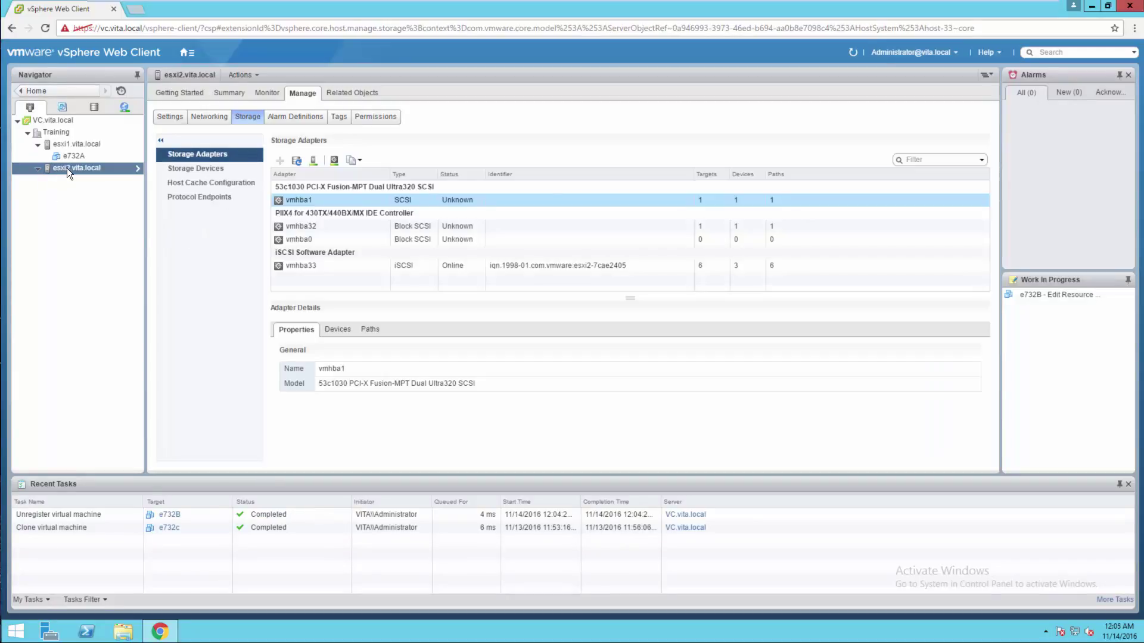
# Browse the files of the iSCSI2 datastore attached to host esxi2.vita.local and open the e732B folder.
pyautogui.click(353, 93)
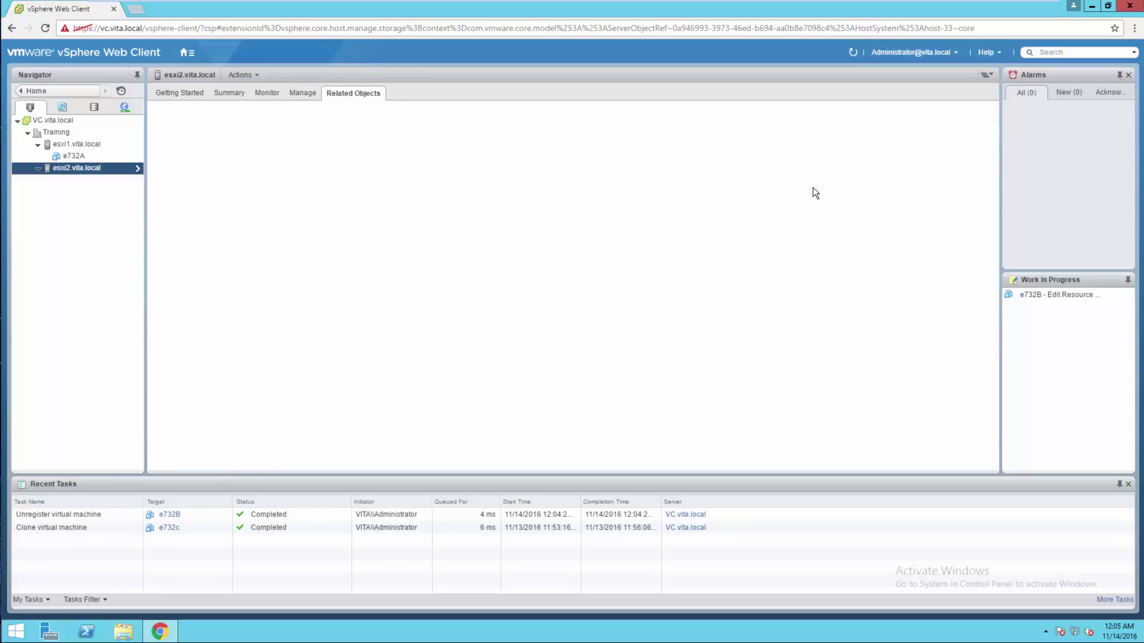
pyautogui.click(524, 118)
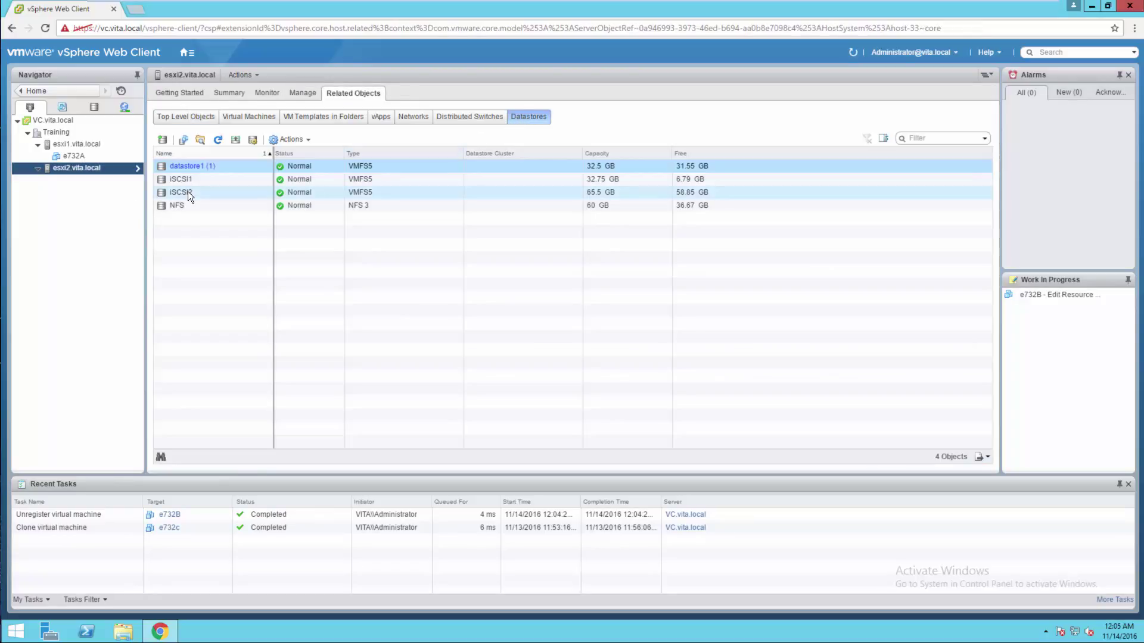
pyautogui.click(187, 192)
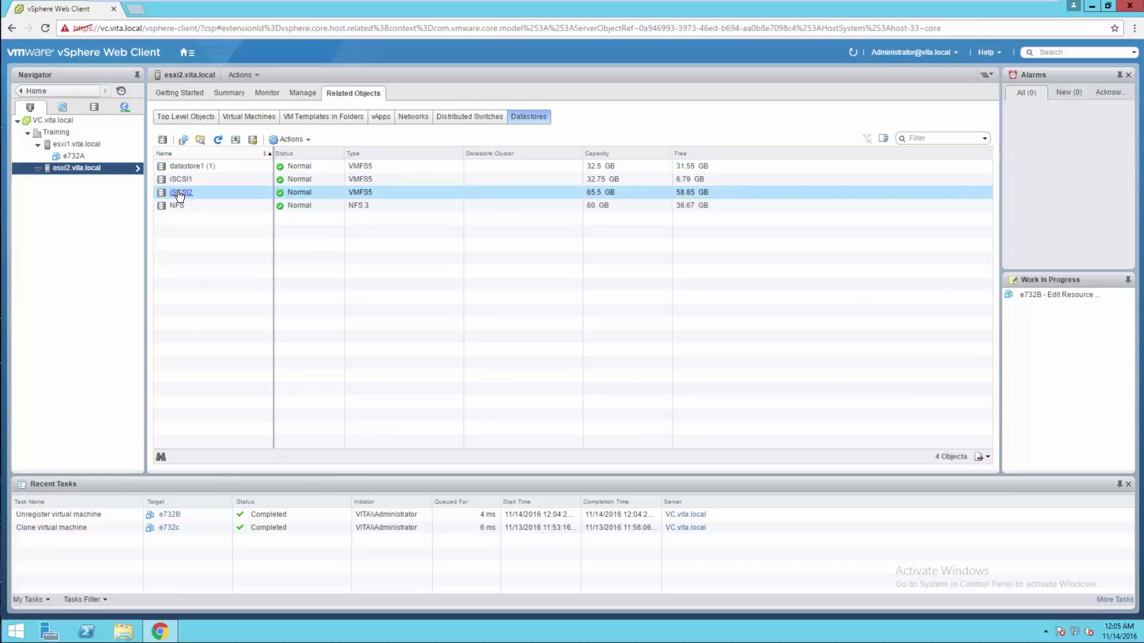
pyautogui.click(179, 193)
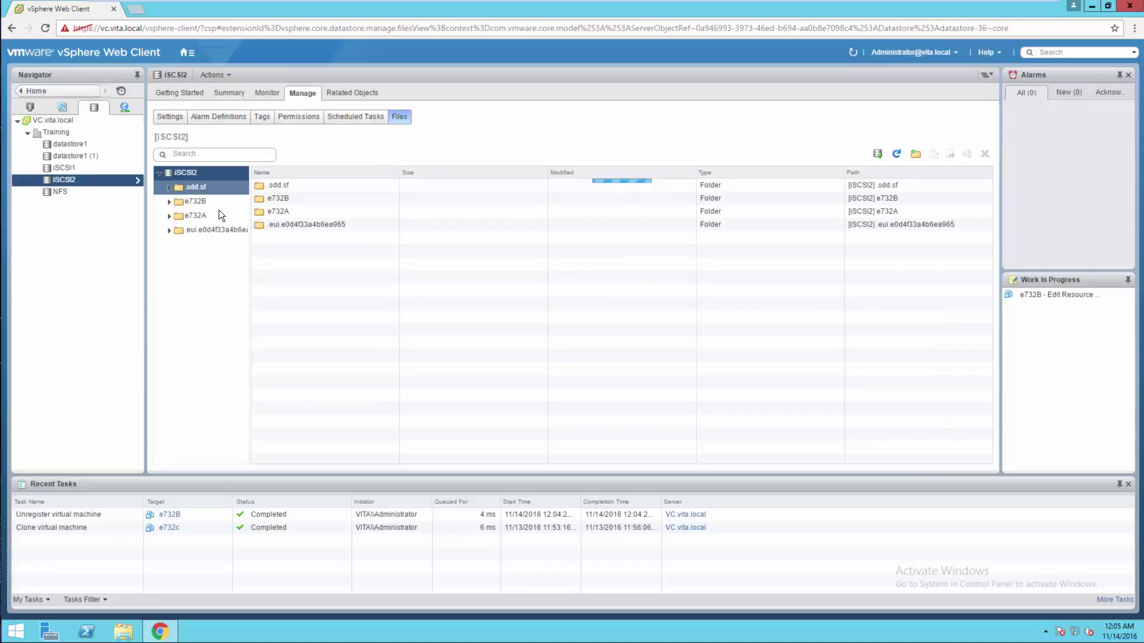
pyautogui.click(279, 209)
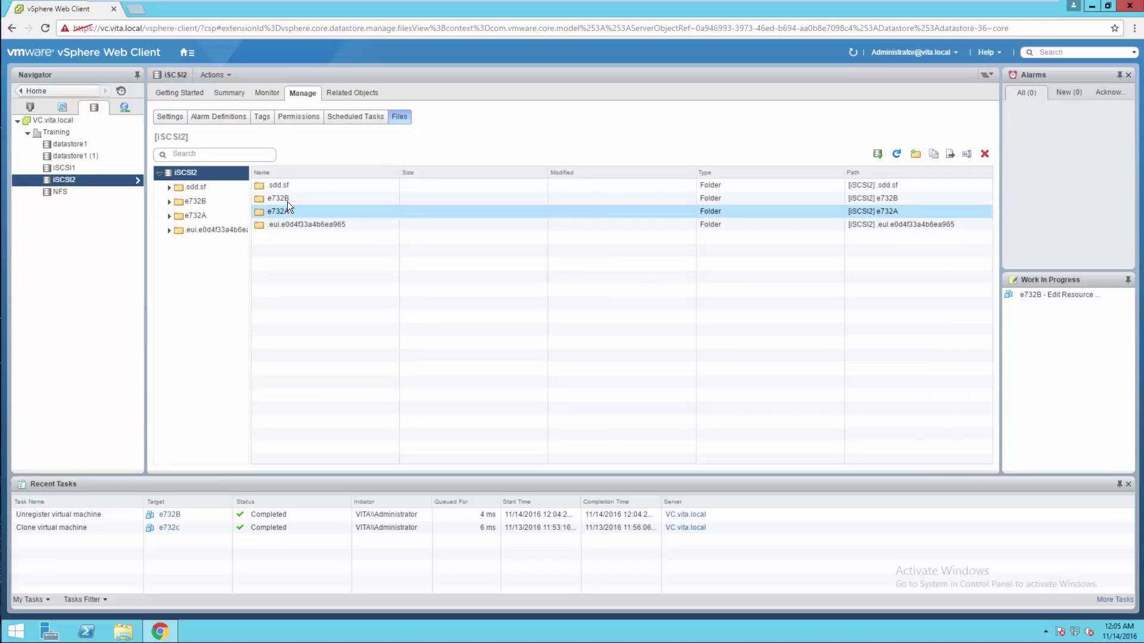
pyautogui.click(287, 202)
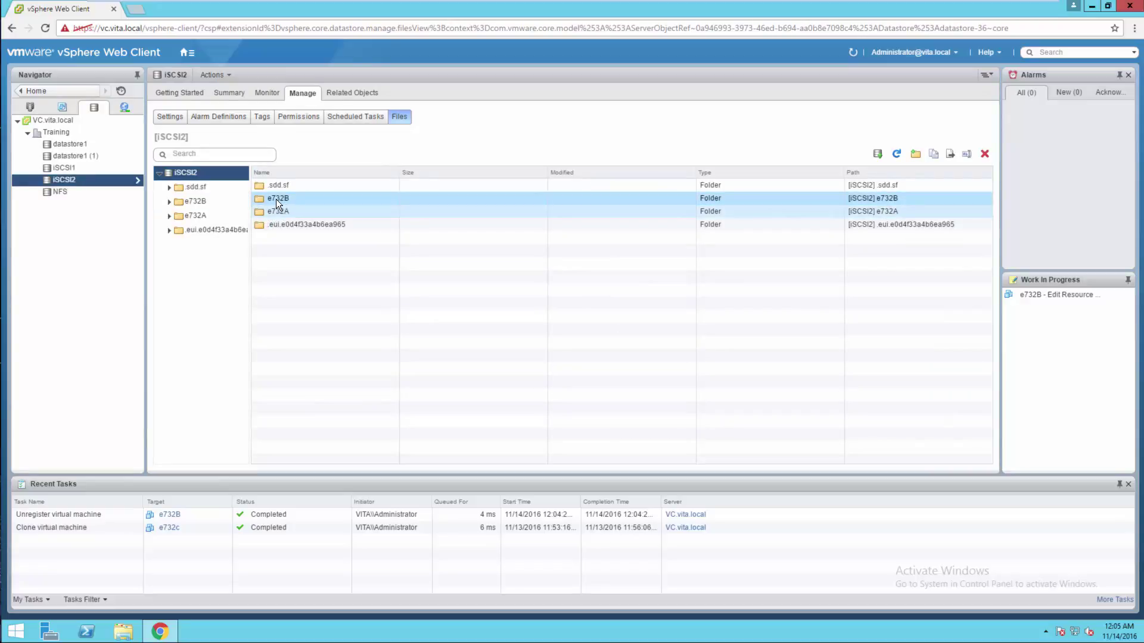
pyautogui.doubleClick(274, 198)
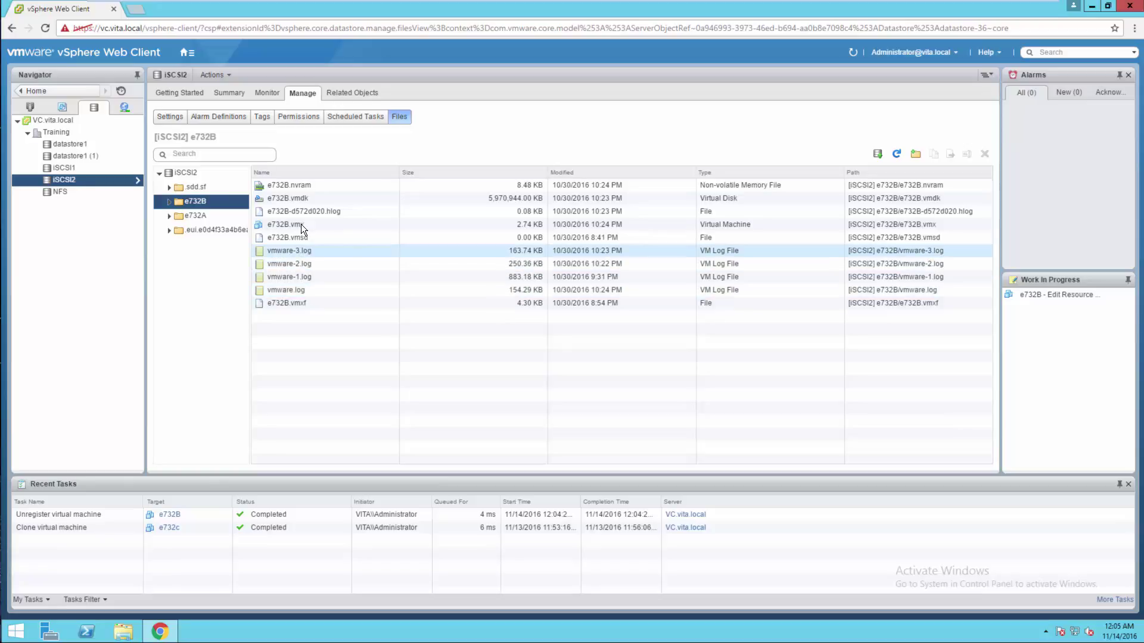
# Register the virtual machine from e732B.vmx under the name e732B in the Training datacenter on host esxi2.vita.local.
pyautogui.click(277, 224)
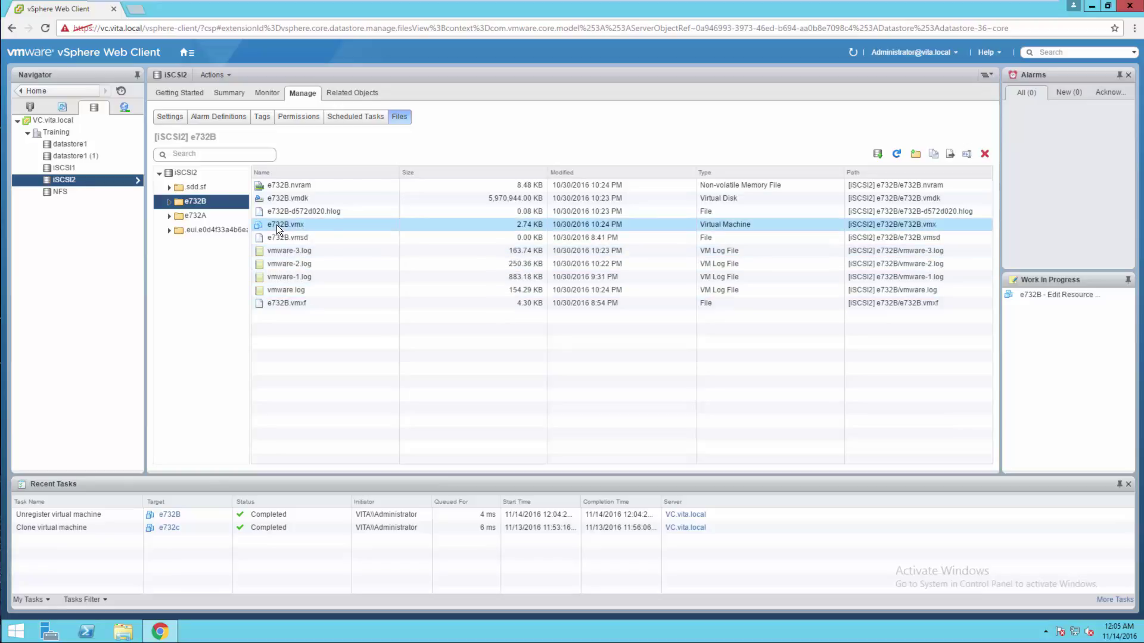
pyautogui.rightClick(276, 225)
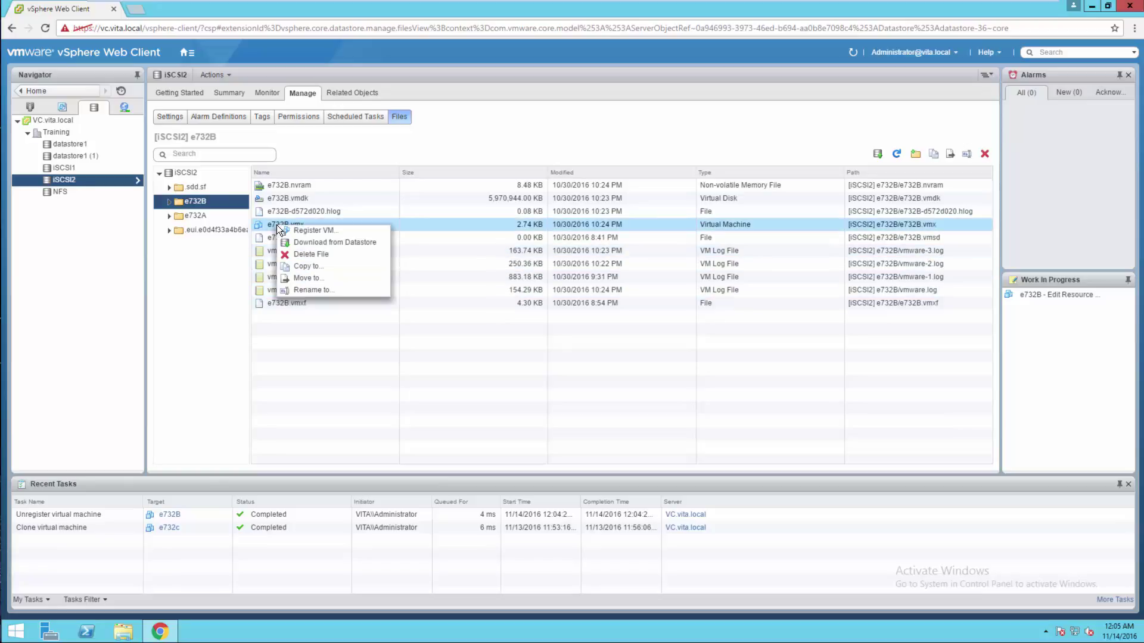
pyautogui.click(308, 230)
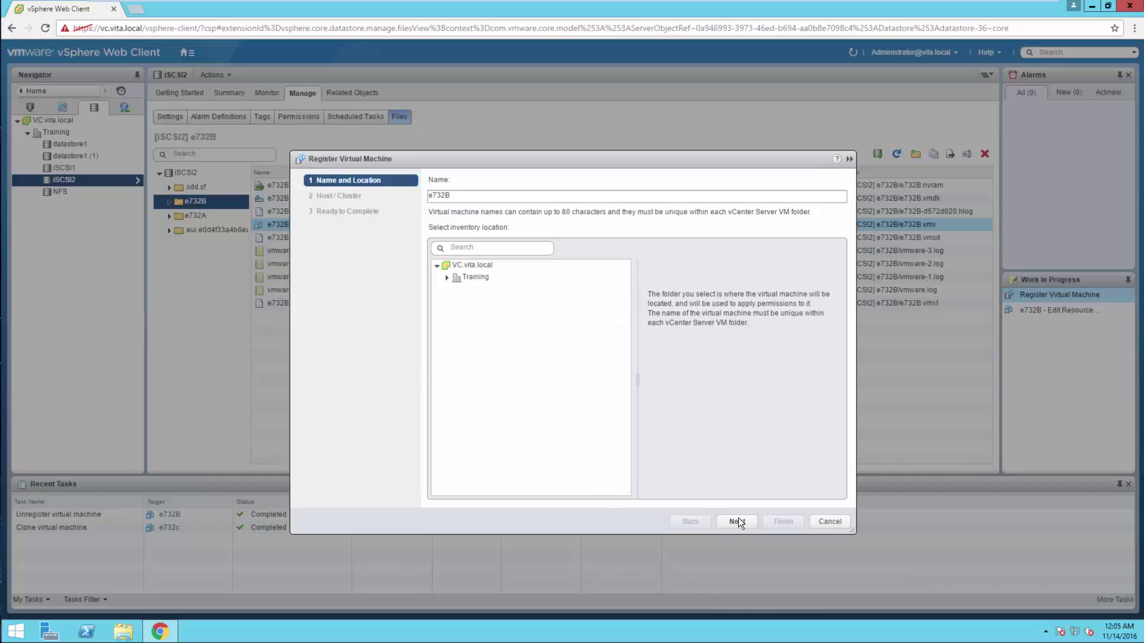
pyautogui.click(737, 522)
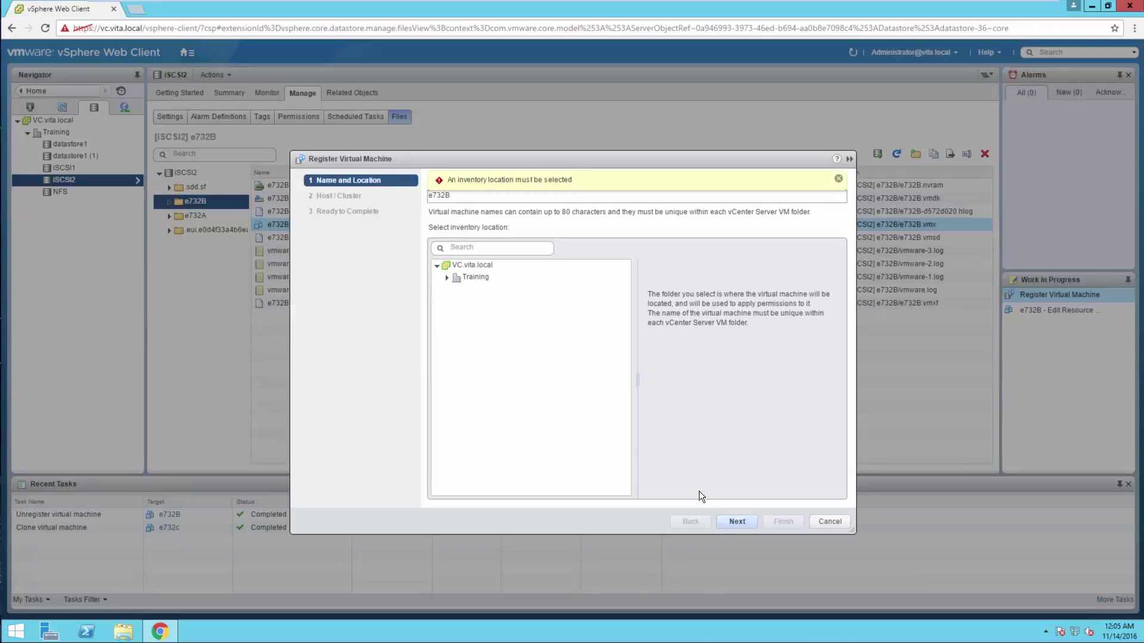
pyautogui.click(482, 278)
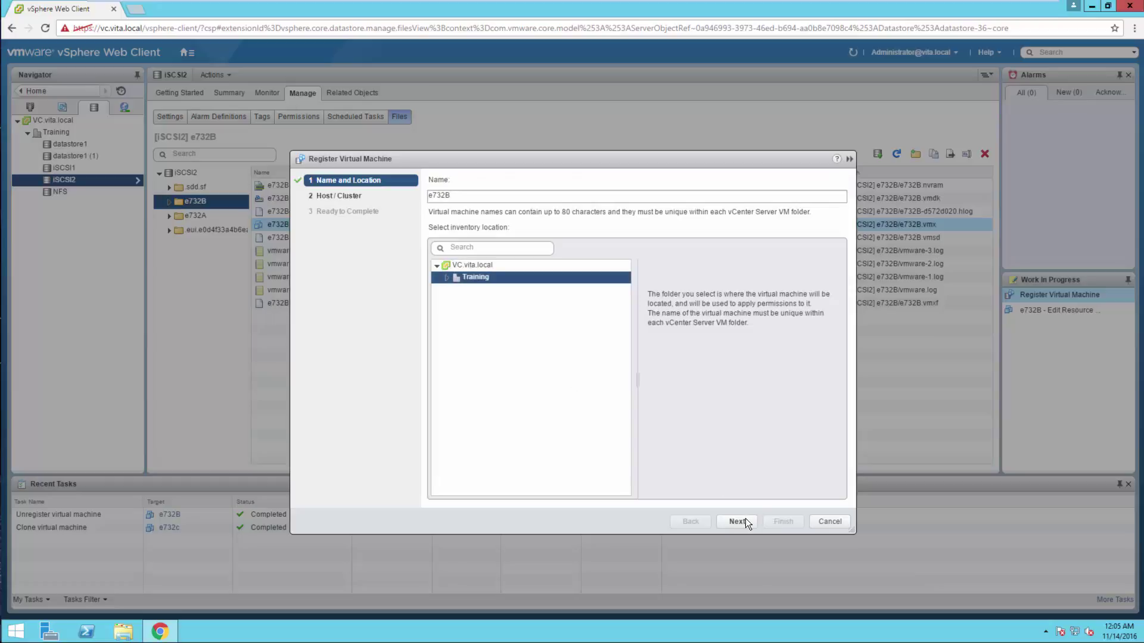
pyautogui.click(745, 519)
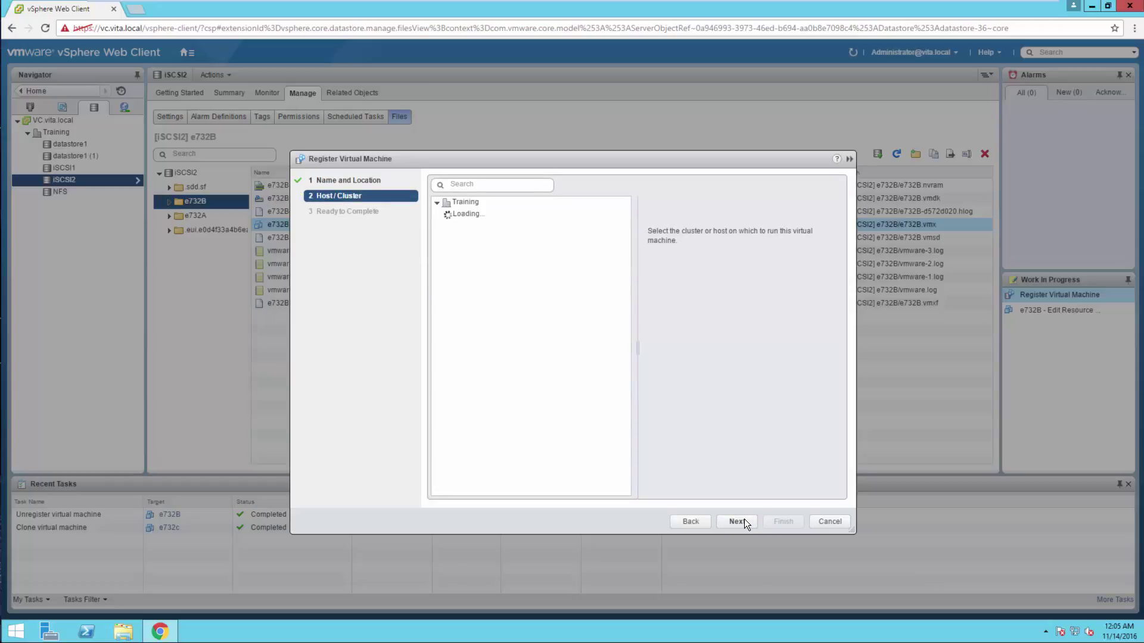
pyautogui.click(481, 228)
pyautogui.click(738, 522)
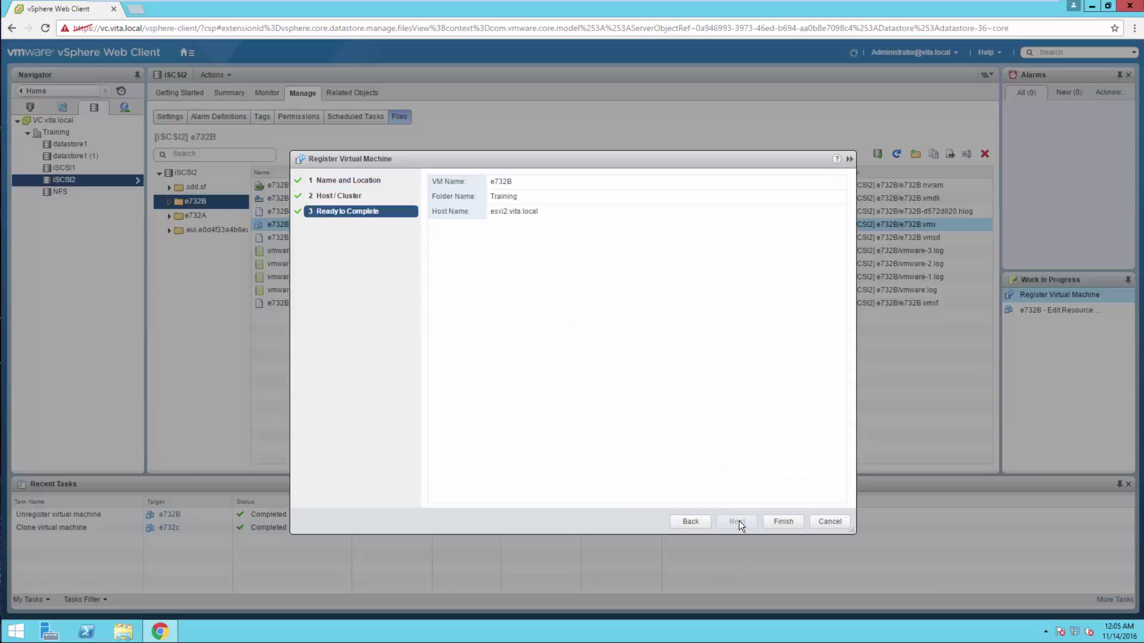
pyautogui.click(776, 522)
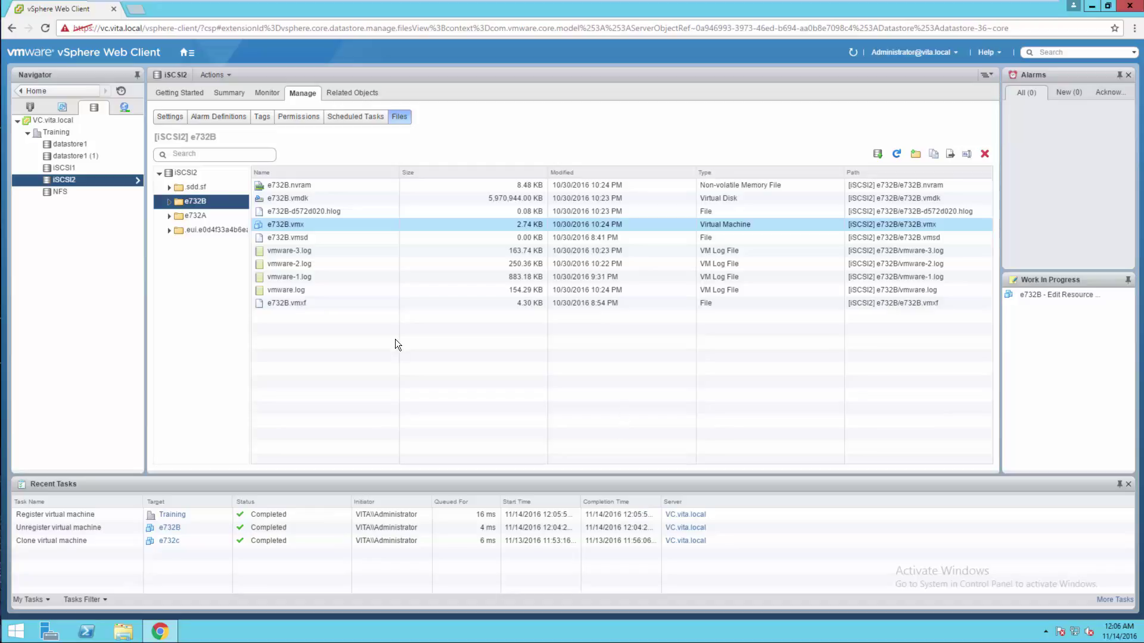
# Return to the Hosts and Clusters inventory, select host esxi2.vita.local and refresh the view.
pyautogui.click(52, 94)
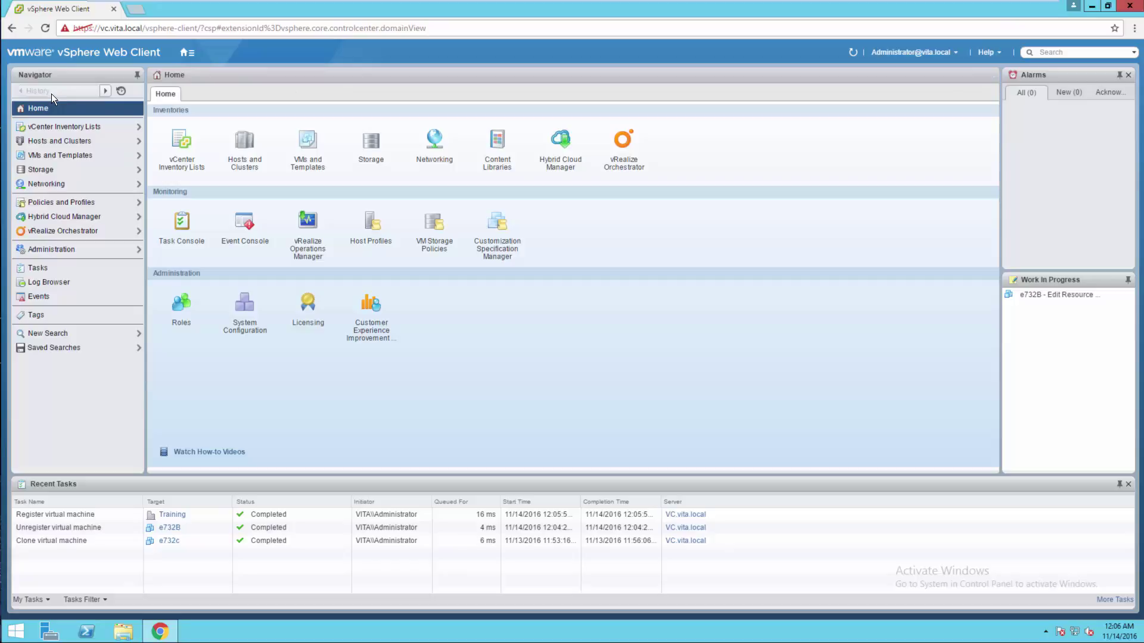
pyautogui.click(240, 142)
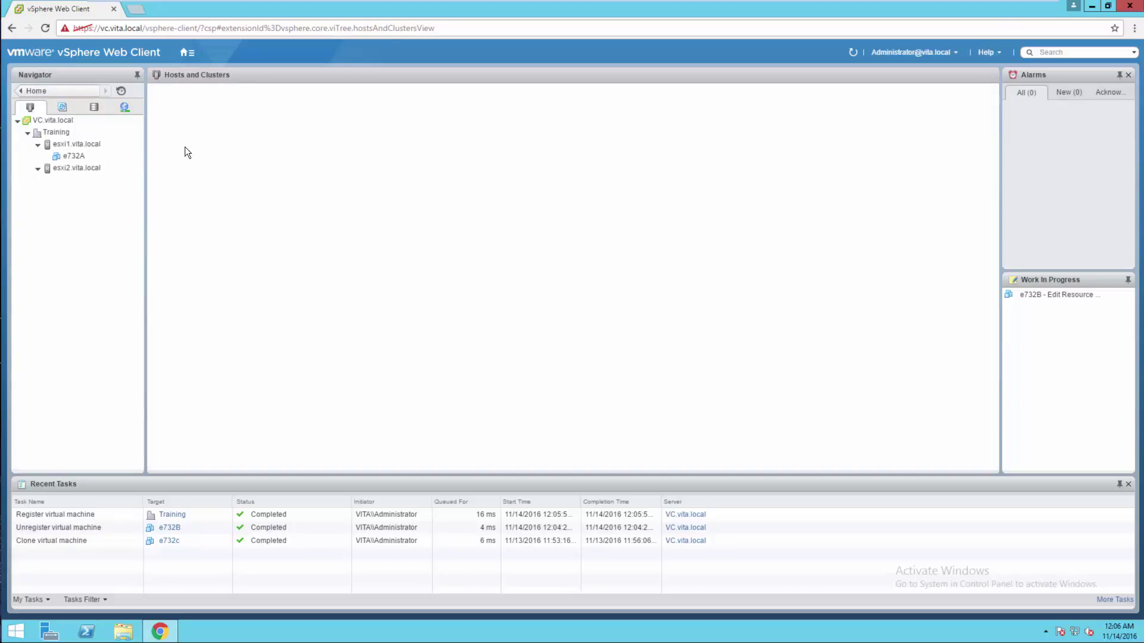
pyautogui.click(37, 169)
pyautogui.click(60, 171)
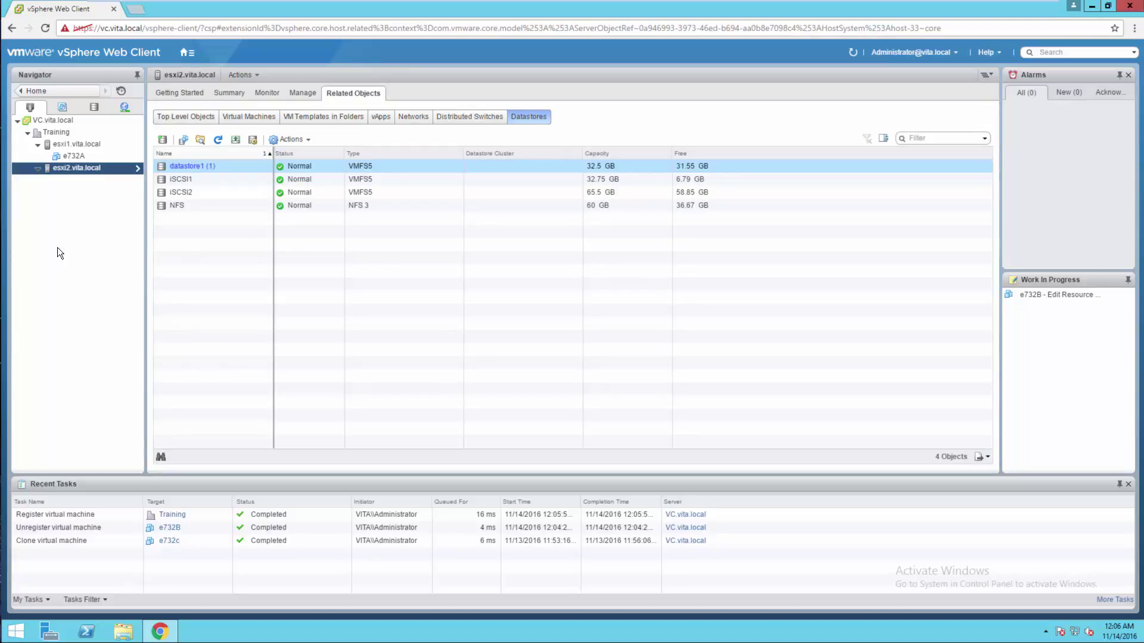
pyautogui.click(851, 54)
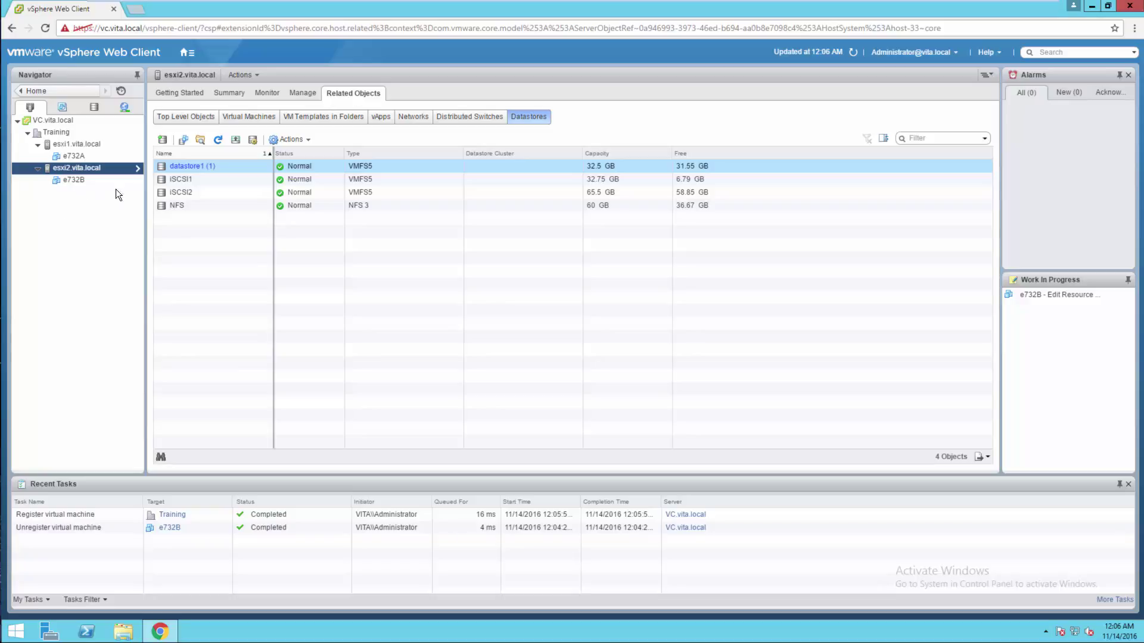
# Open the settings of virtual machine e732B and examine its power management and boot options.
pyautogui.click(74, 184)
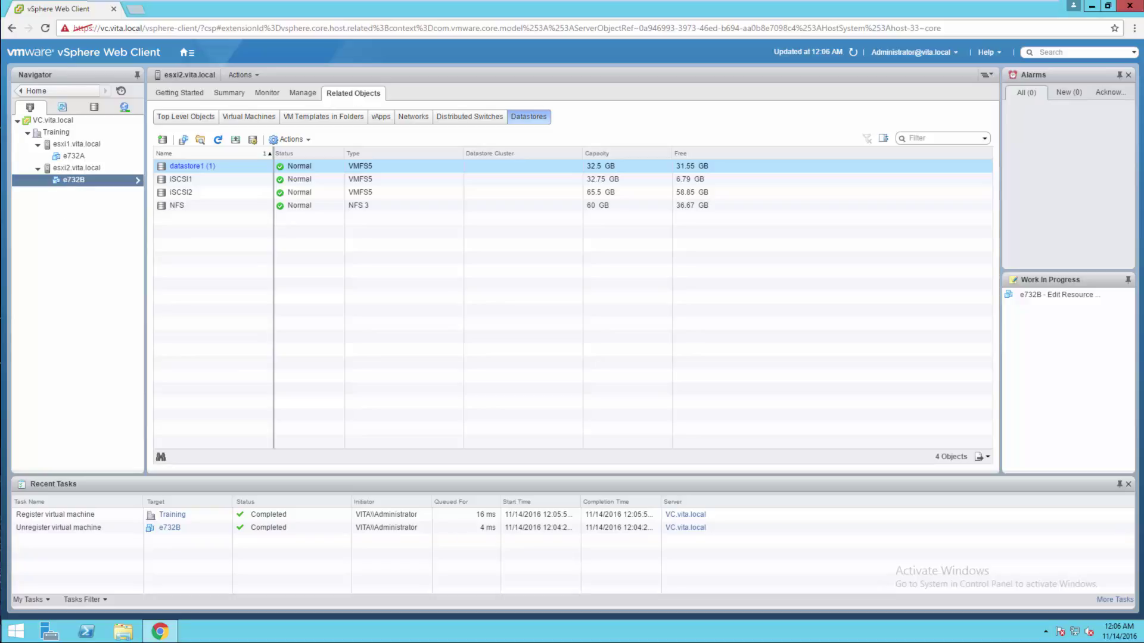
pyautogui.rightClick(73, 183)
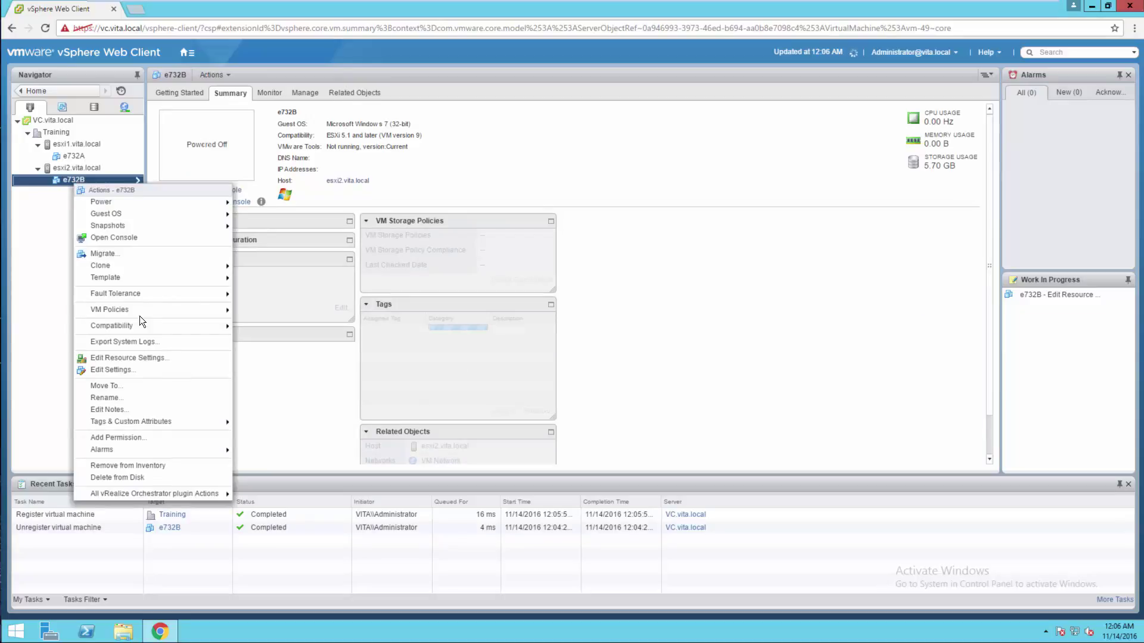
pyautogui.click(125, 370)
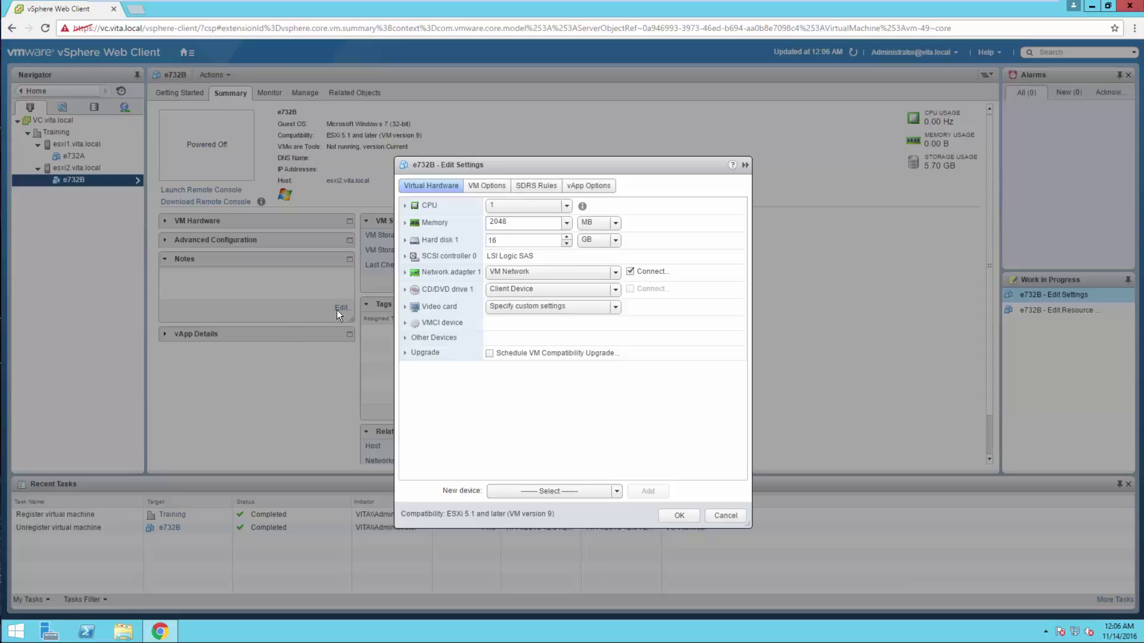
pyautogui.click(491, 187)
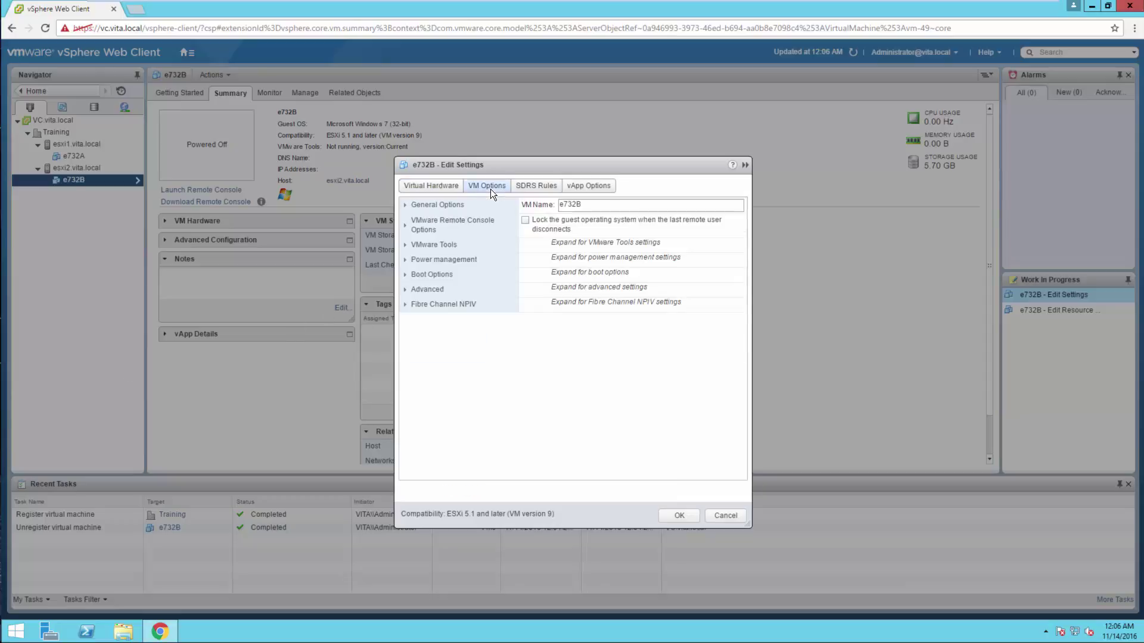
pyautogui.click(418, 267)
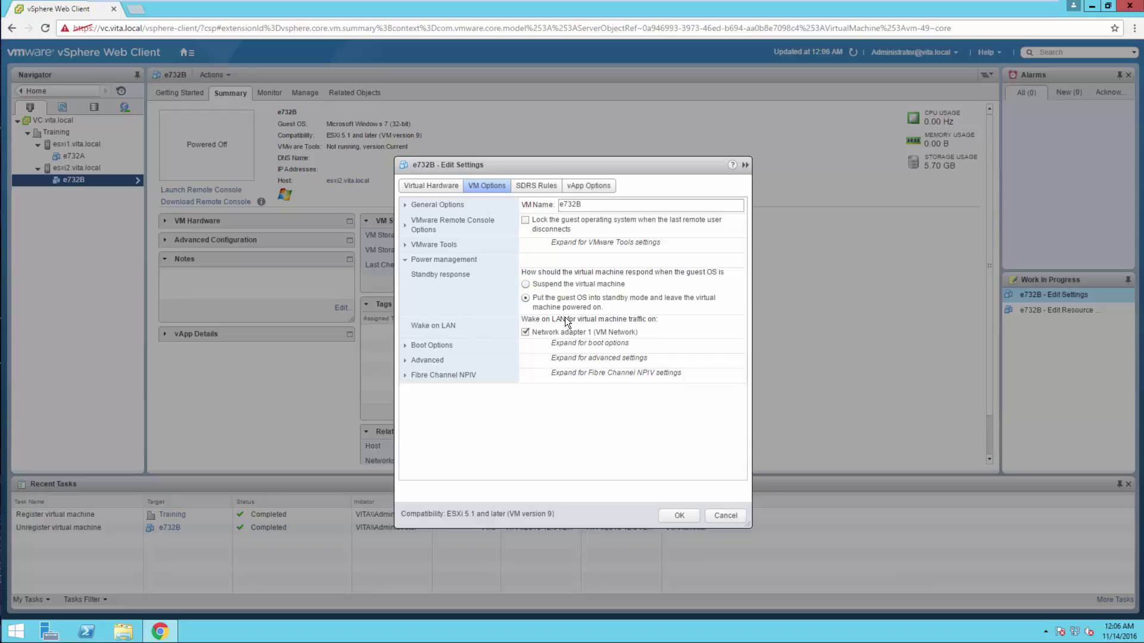
pyautogui.click(409, 262)
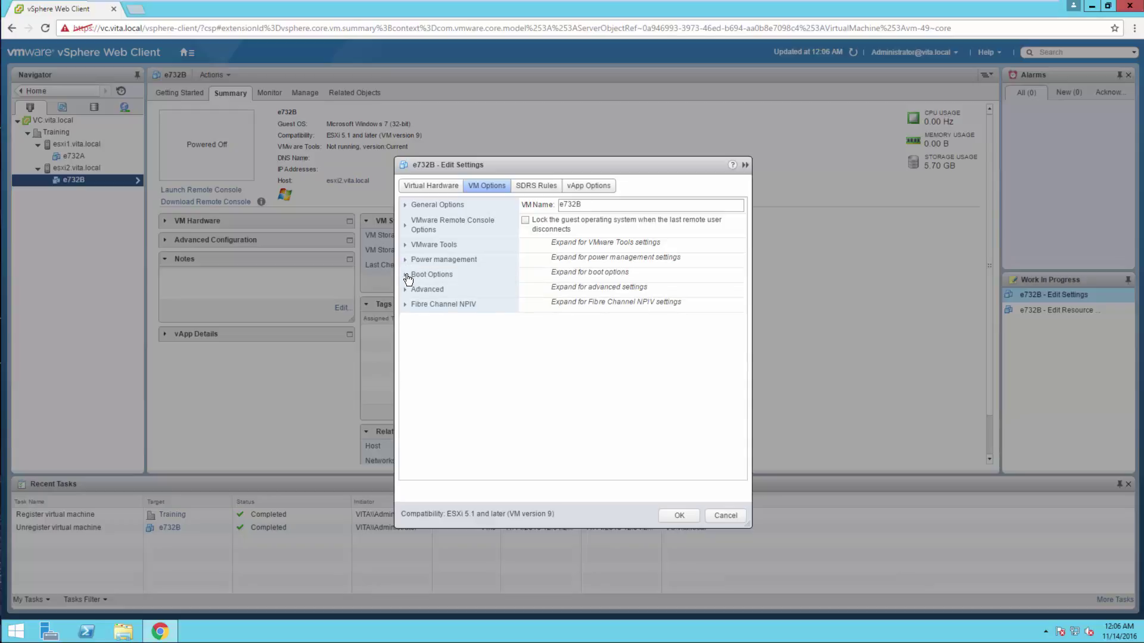
pyautogui.click(408, 276)
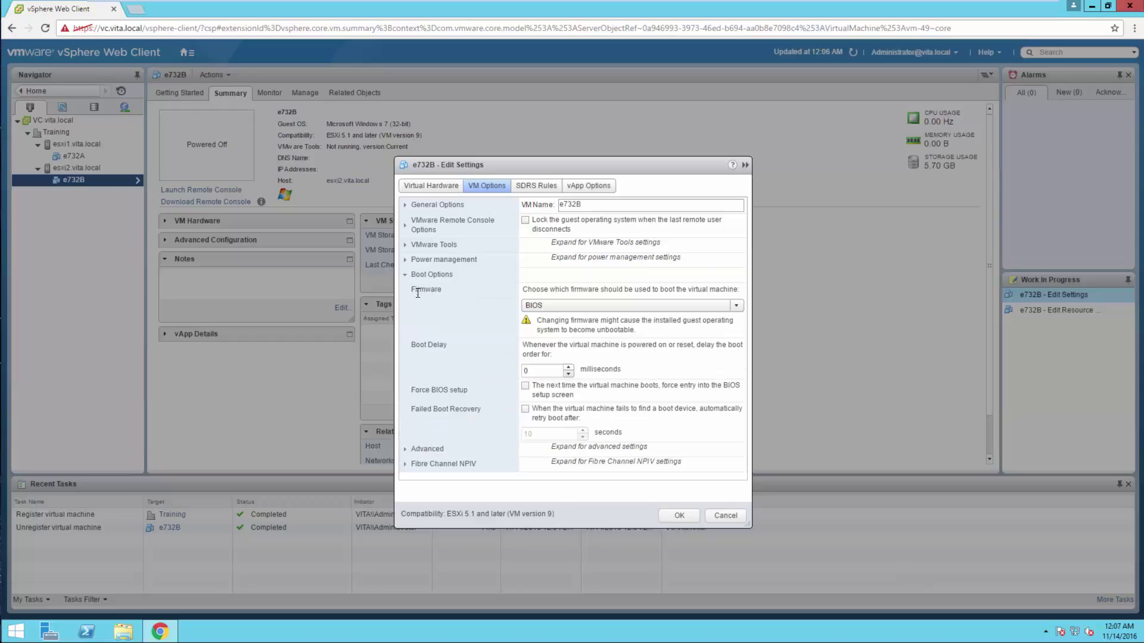
# Examine the boot delay and firmware options, and try the option that forces entry into the BIOS setup screen.
pyautogui.click(546, 372)
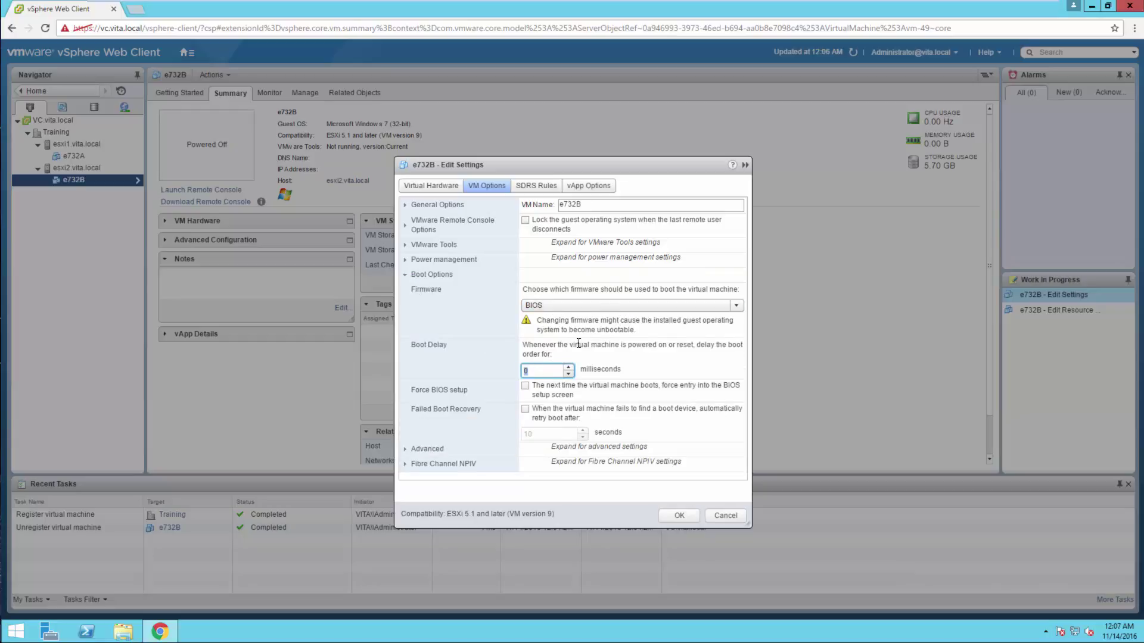
pyautogui.click(589, 305)
pyautogui.click(581, 304)
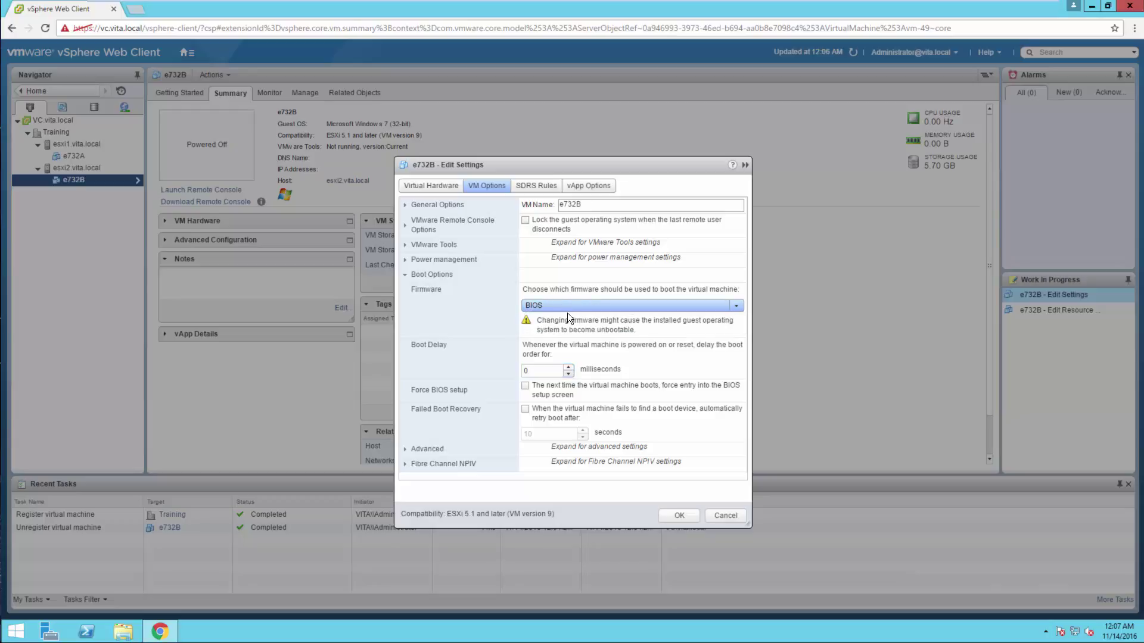
pyautogui.click(545, 394)
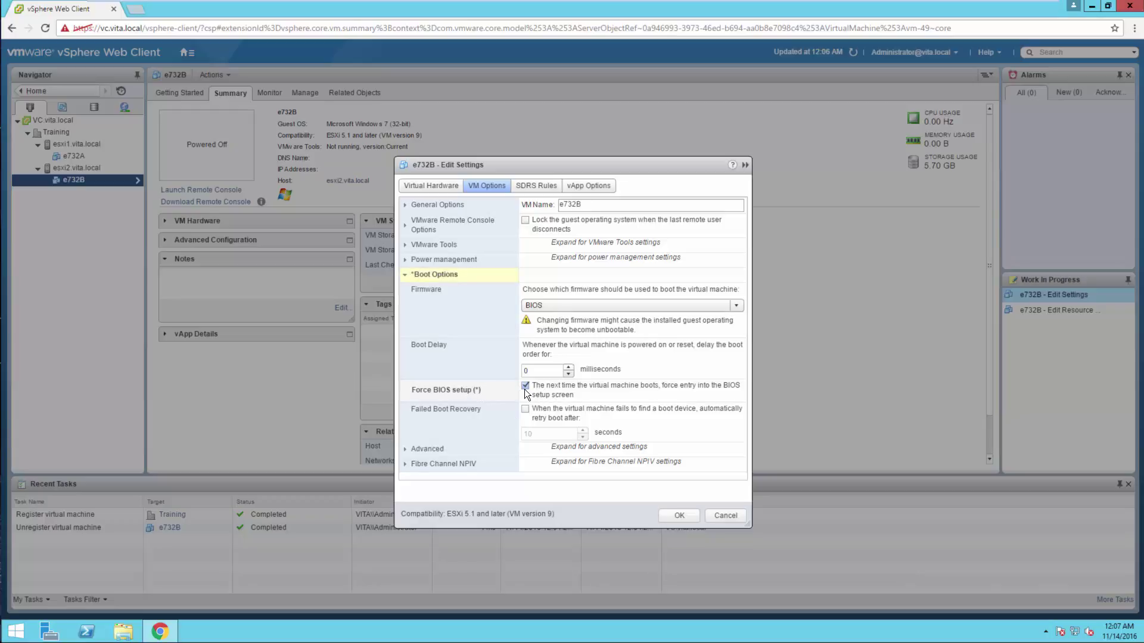
pyautogui.click(526, 386)
# Set the boot delay of e732B to 5000 milliseconds and save the virtual machine settings.
pyautogui.doubleClick(541, 371)
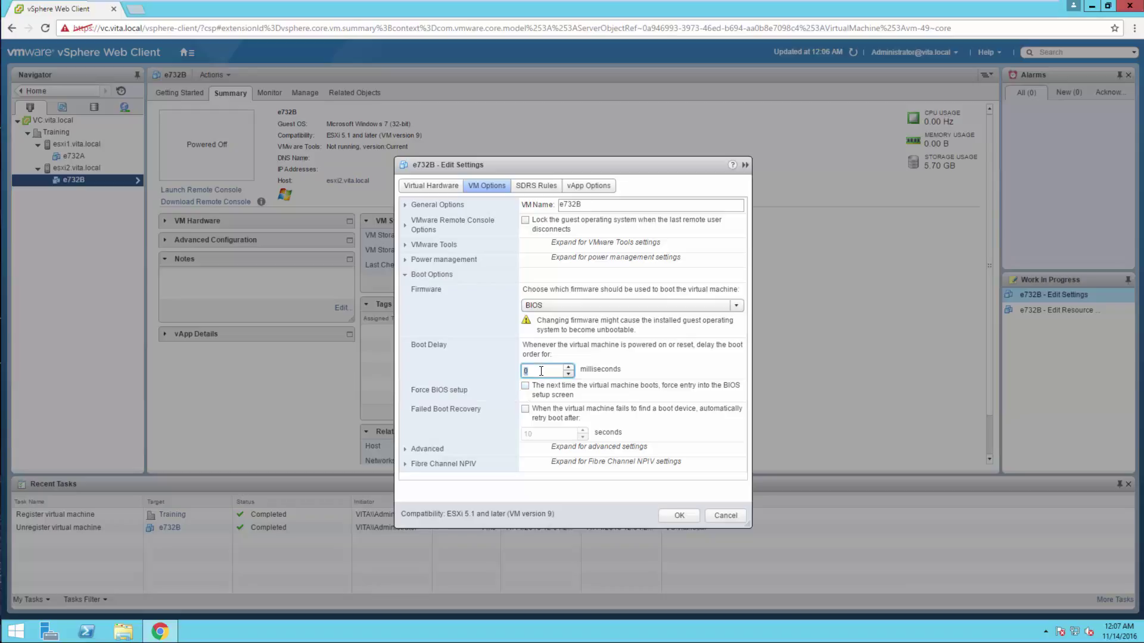
pyautogui.write('5000')
pyautogui.moveTo(459, 390); pyautogui.dragTo(385, 385)
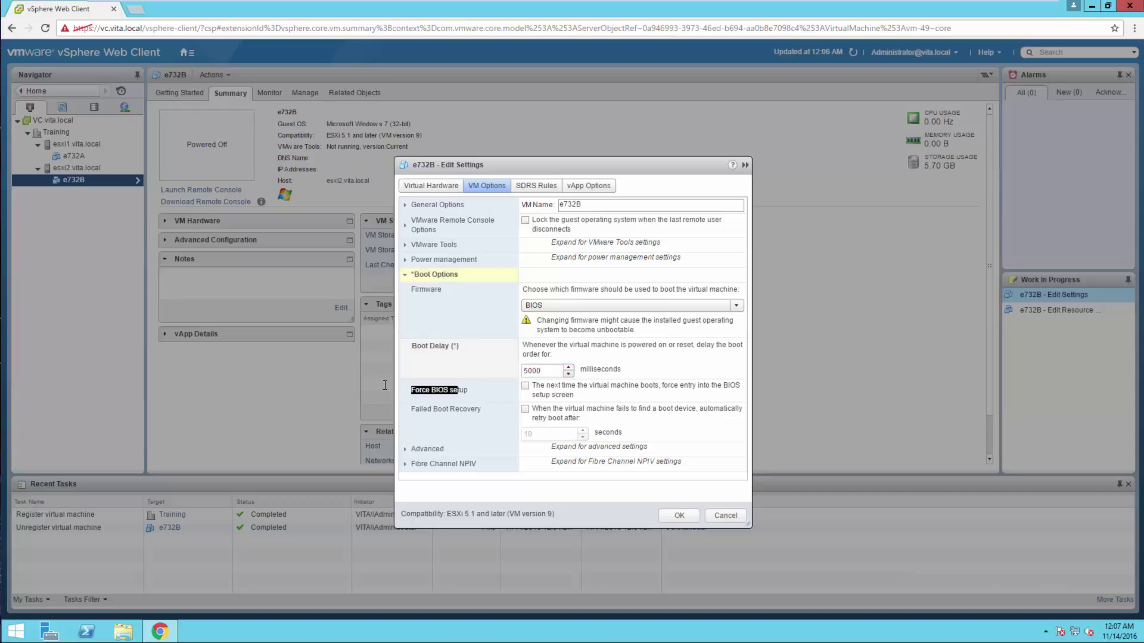
pyautogui.click(426, 392)
pyautogui.moveTo(463, 349); pyautogui.dragTo(417, 348)
pyautogui.click(529, 372)
pyautogui.click(682, 516)
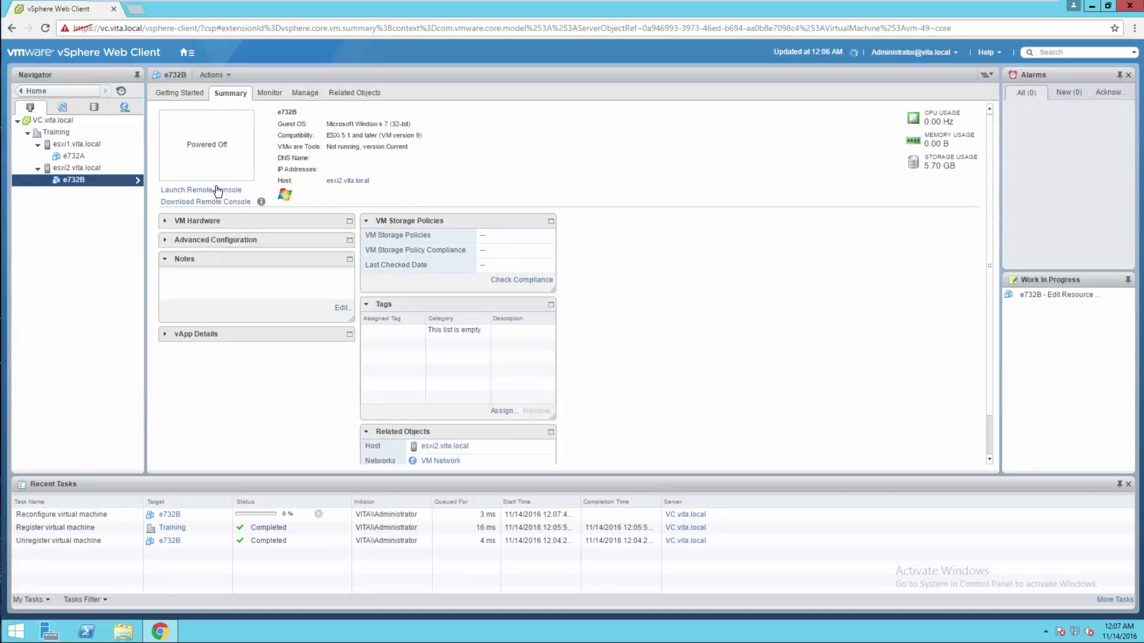
# Power on the virtual machine e732B.
pyautogui.rightClick(81, 180)
pyautogui.moveTo(192, 198)
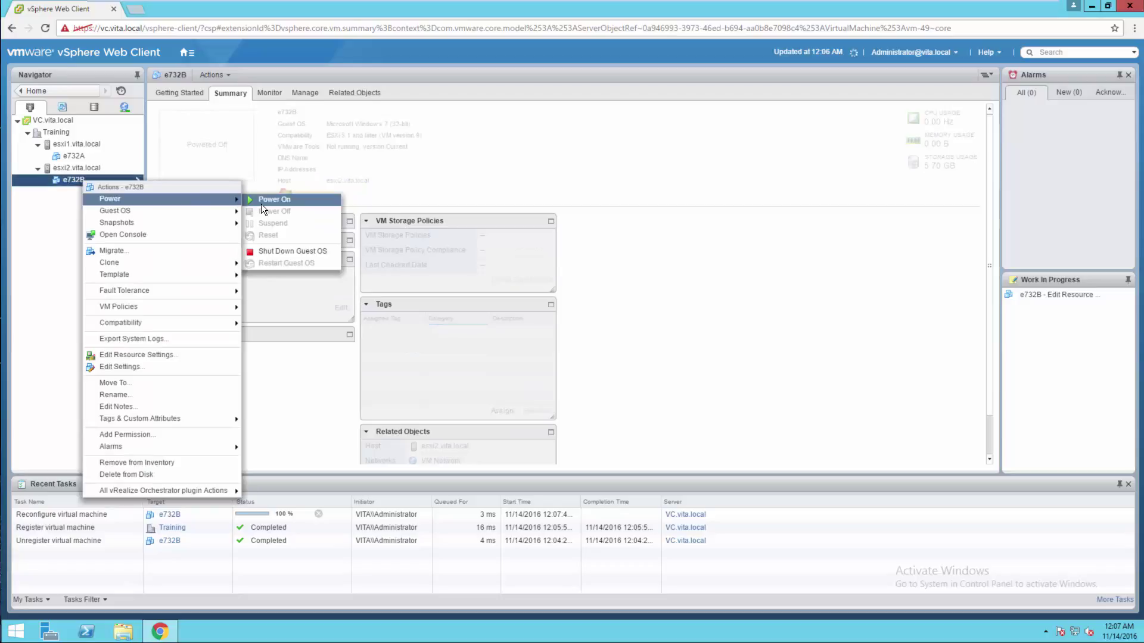
pyautogui.click(260, 203)
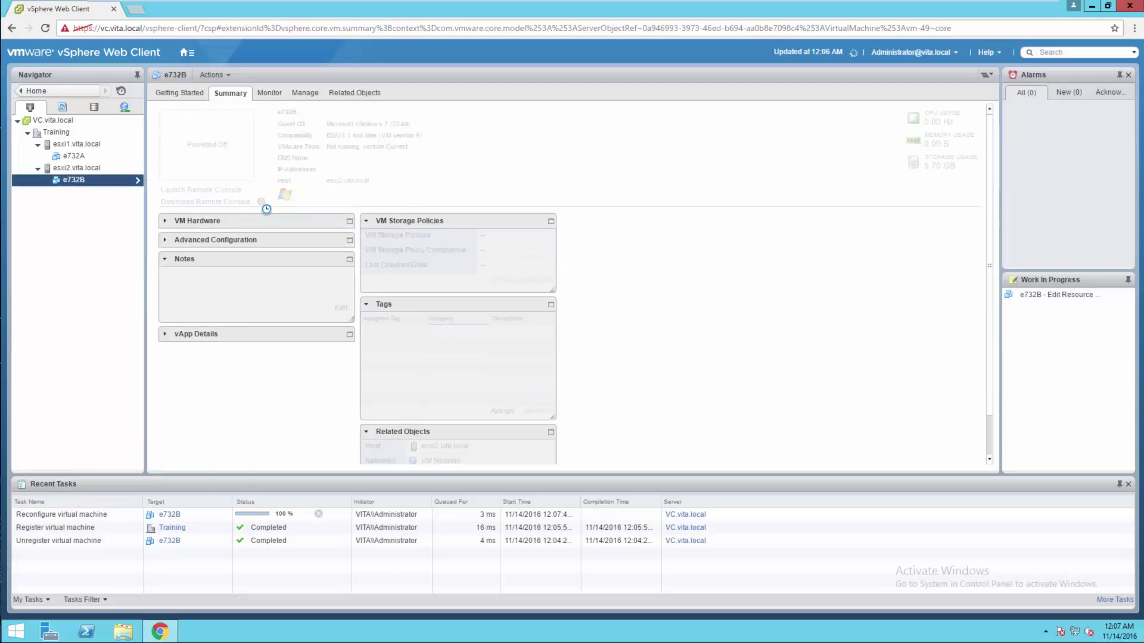
# Open the console of e732B, try to enter BIOS setup during startup, and close the console.
pyautogui.rightClick(58, 179)
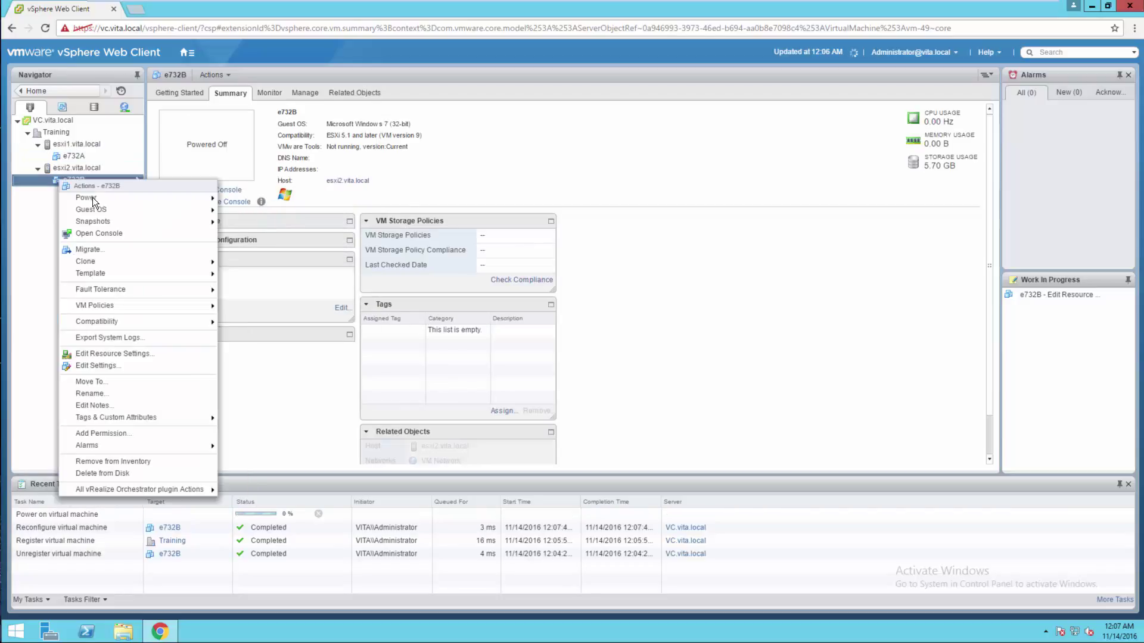
pyautogui.click(98, 233)
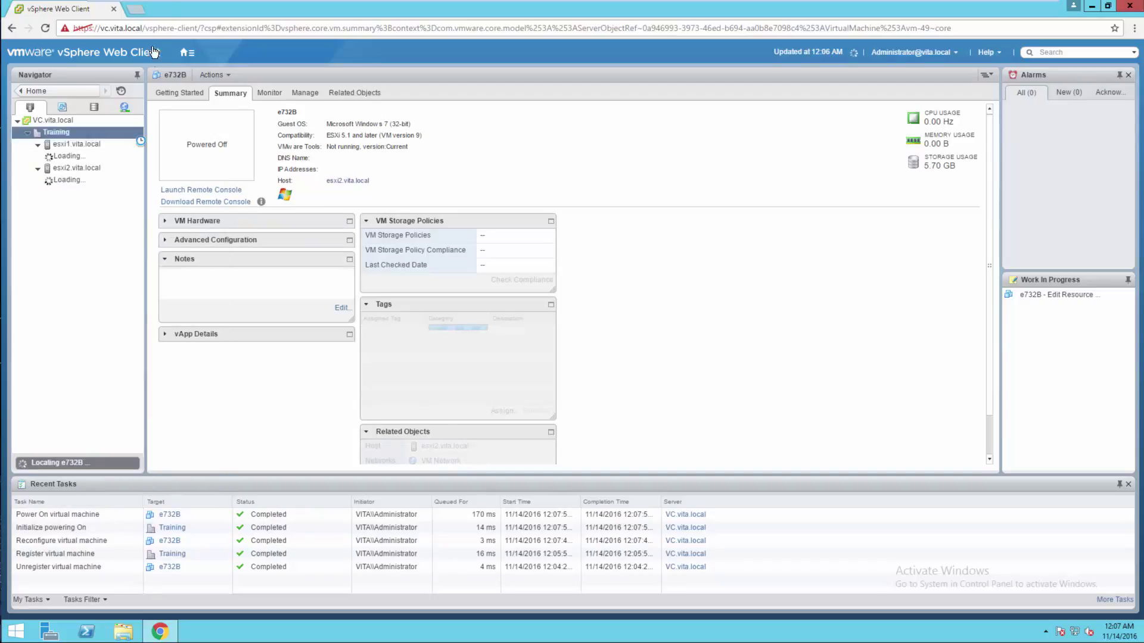
pyautogui.moveTo(170, 16)
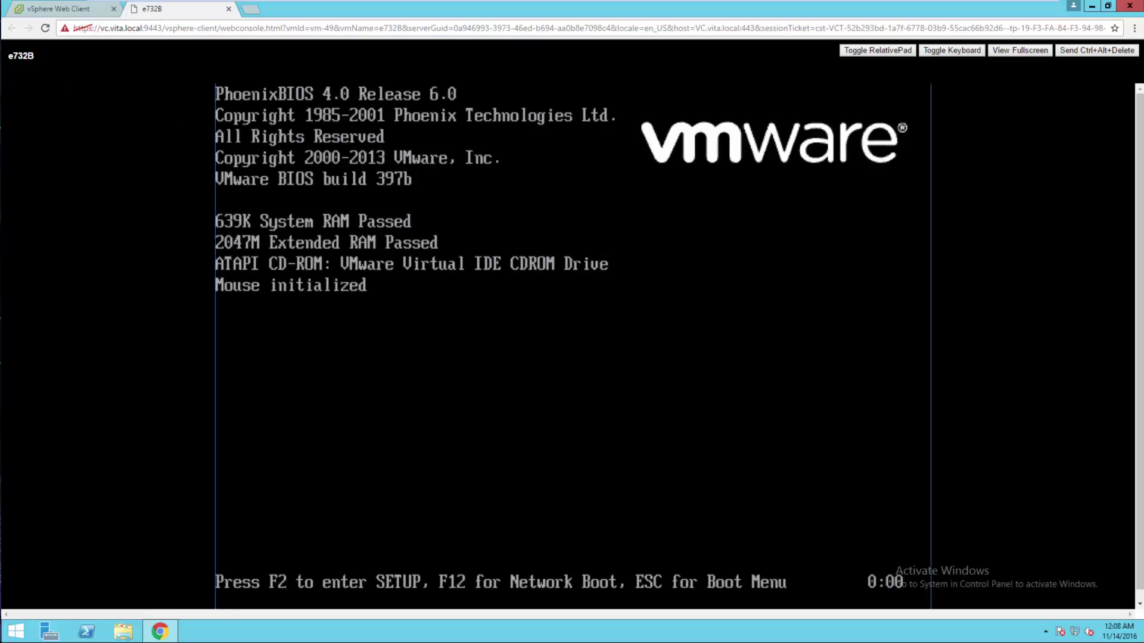
pyautogui.press('F2')
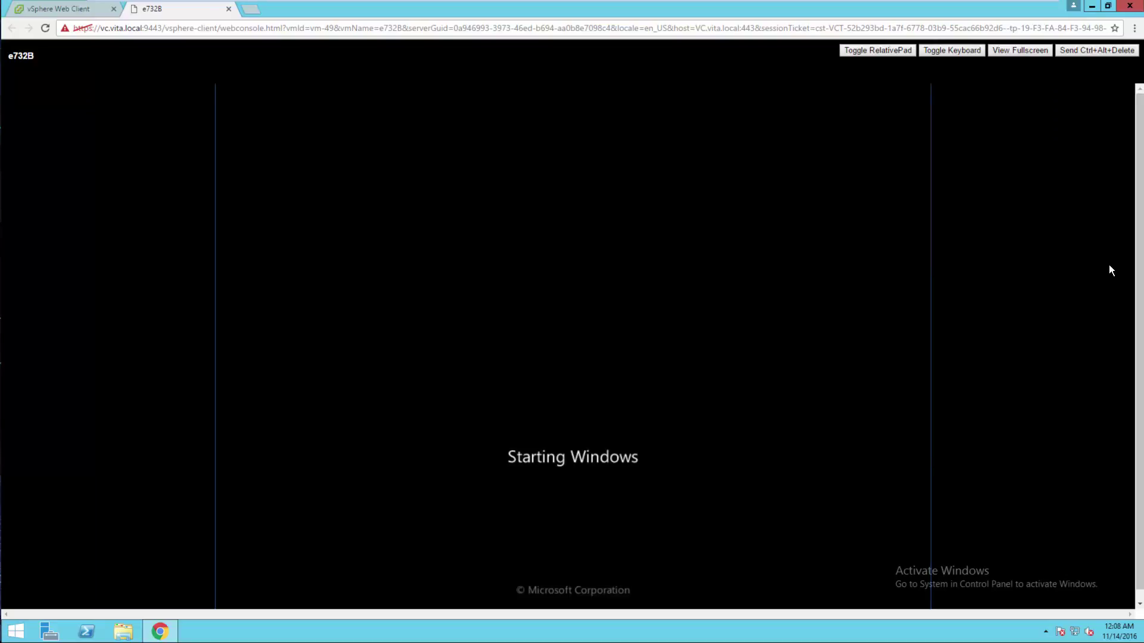
pyautogui.click(228, 10)
# Reset the virtual machine e732B and confirm the reset.
pyautogui.click(92, 184)
pyautogui.rightClick(91, 181)
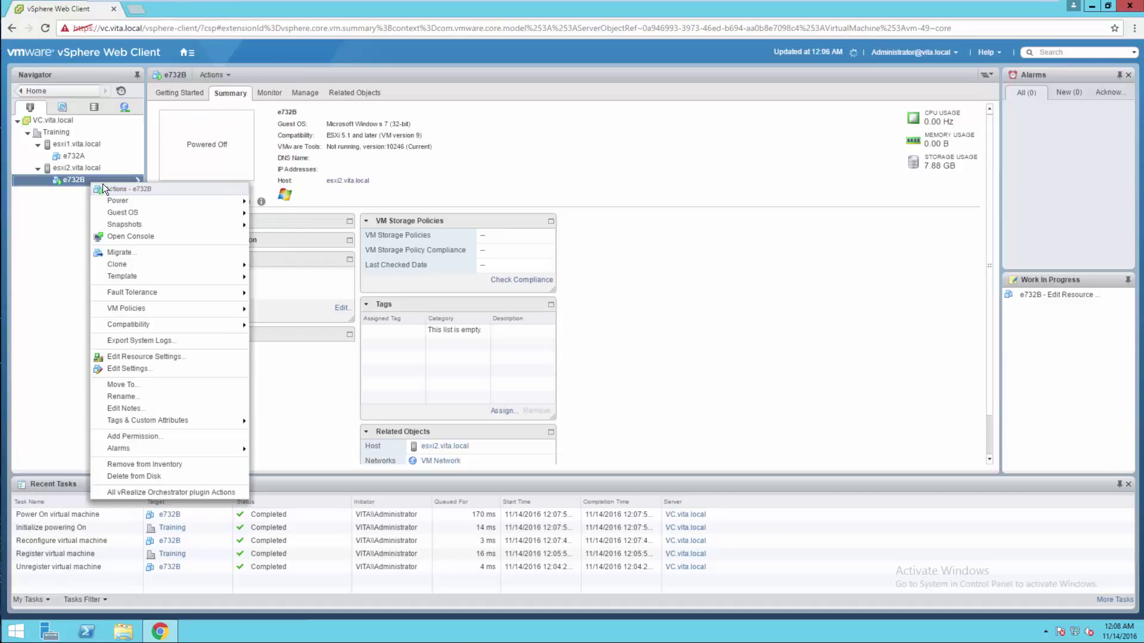
pyautogui.moveTo(150, 200)
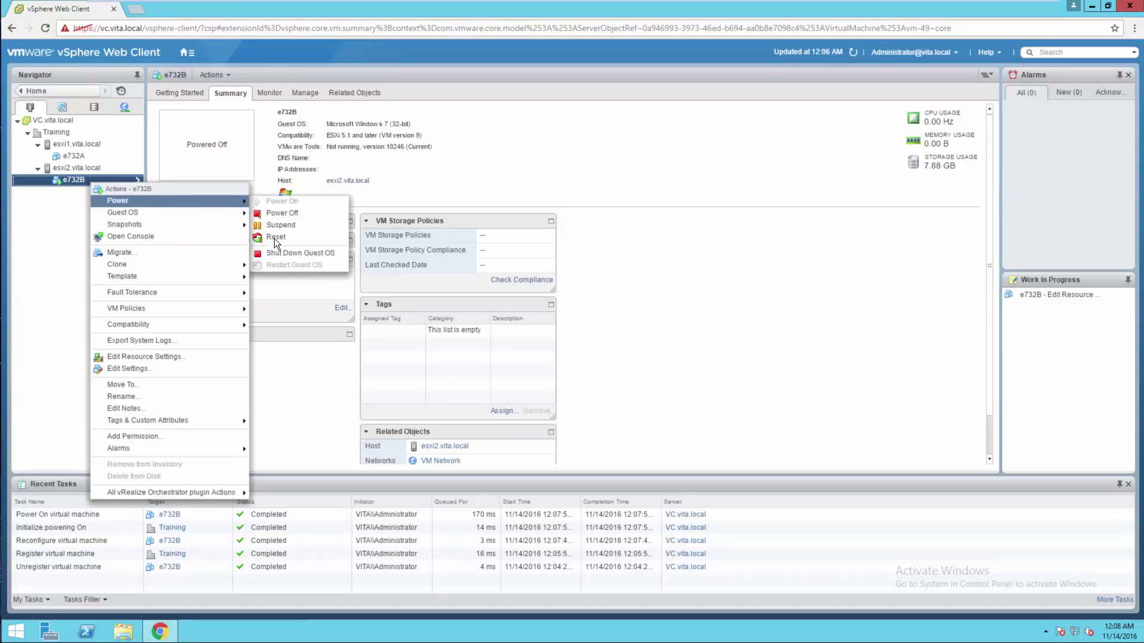
pyautogui.click(274, 238)
pyautogui.click(547, 350)
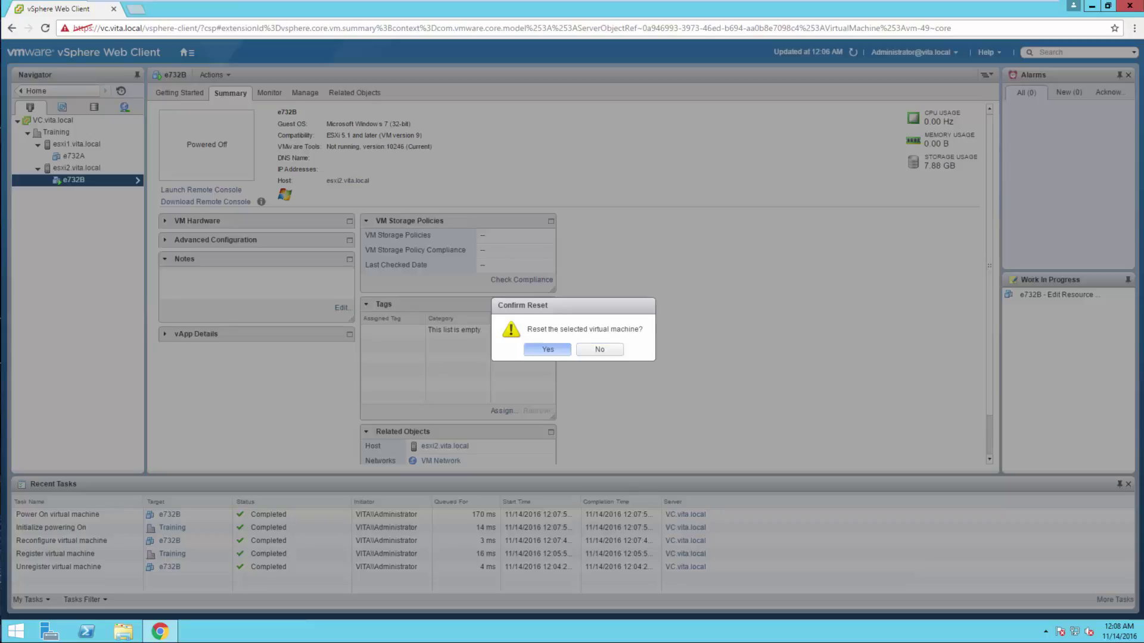
# Reopen the console of e732B and request BIOS setup while the machine is starting.
pyautogui.rightClick(91, 180)
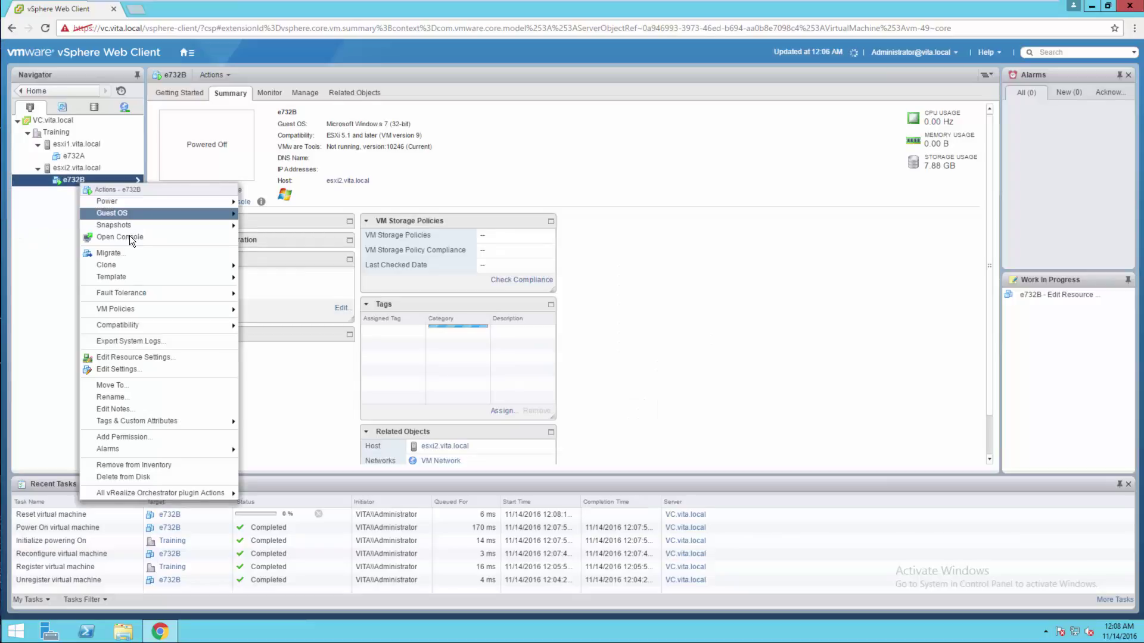
pyautogui.click(129, 236)
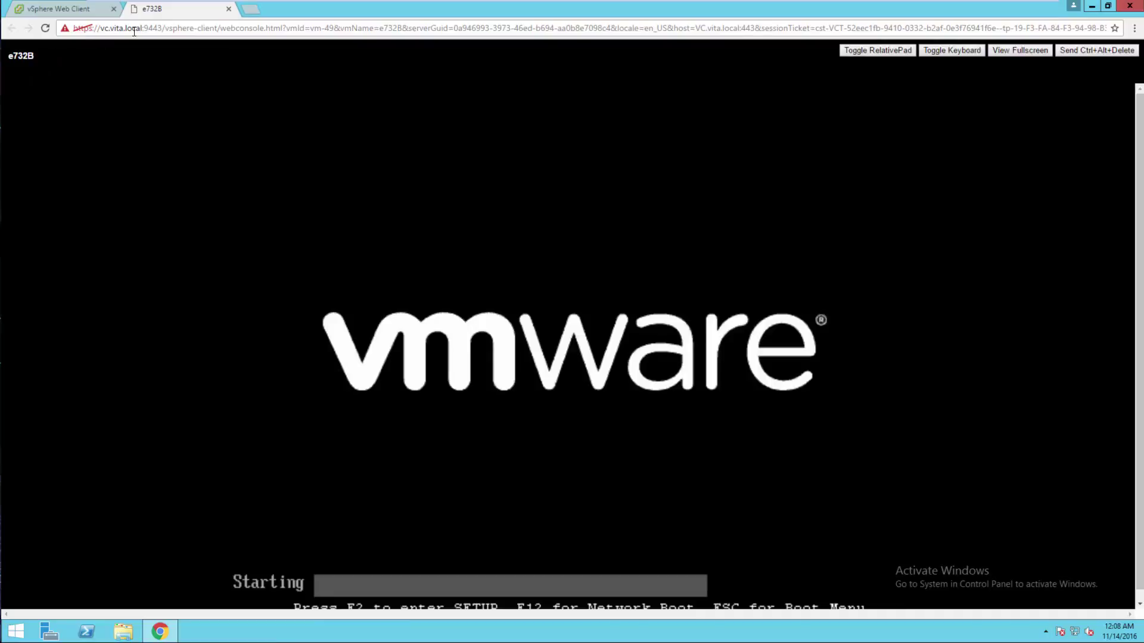
pyautogui.press('F2')
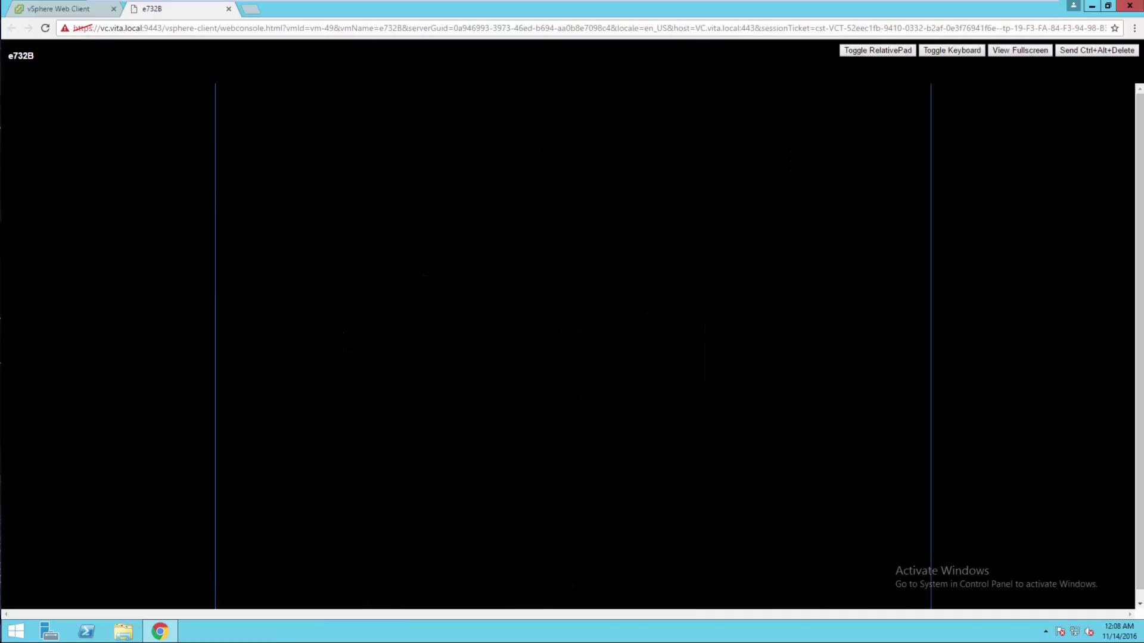